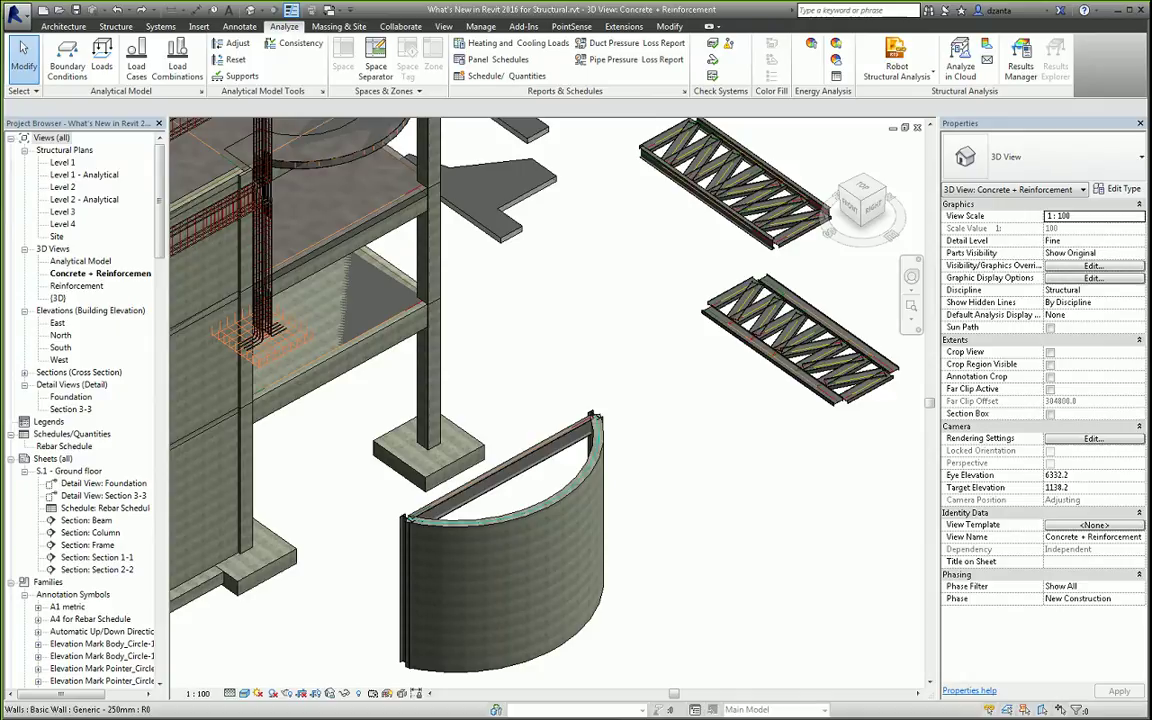
Step: Select the analytical beam spanning the ends of the curved wall and review its Start Release options
scroll(762, 424, up, 2)
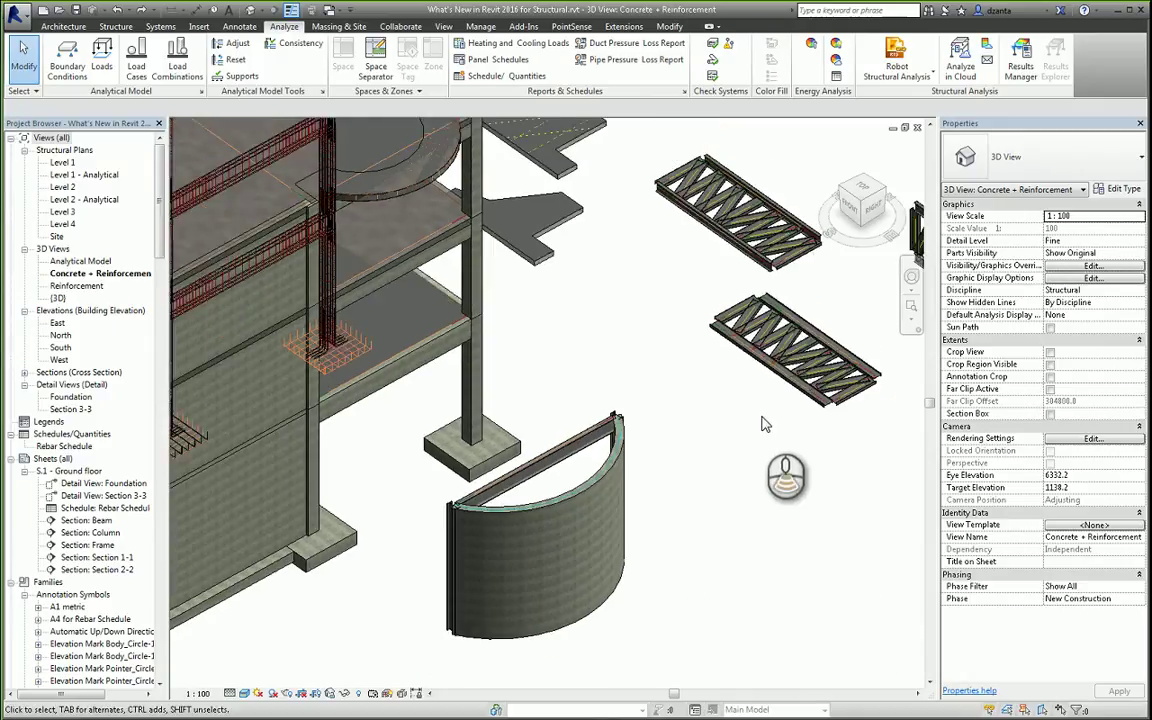
scroll(762, 424, down, 4)
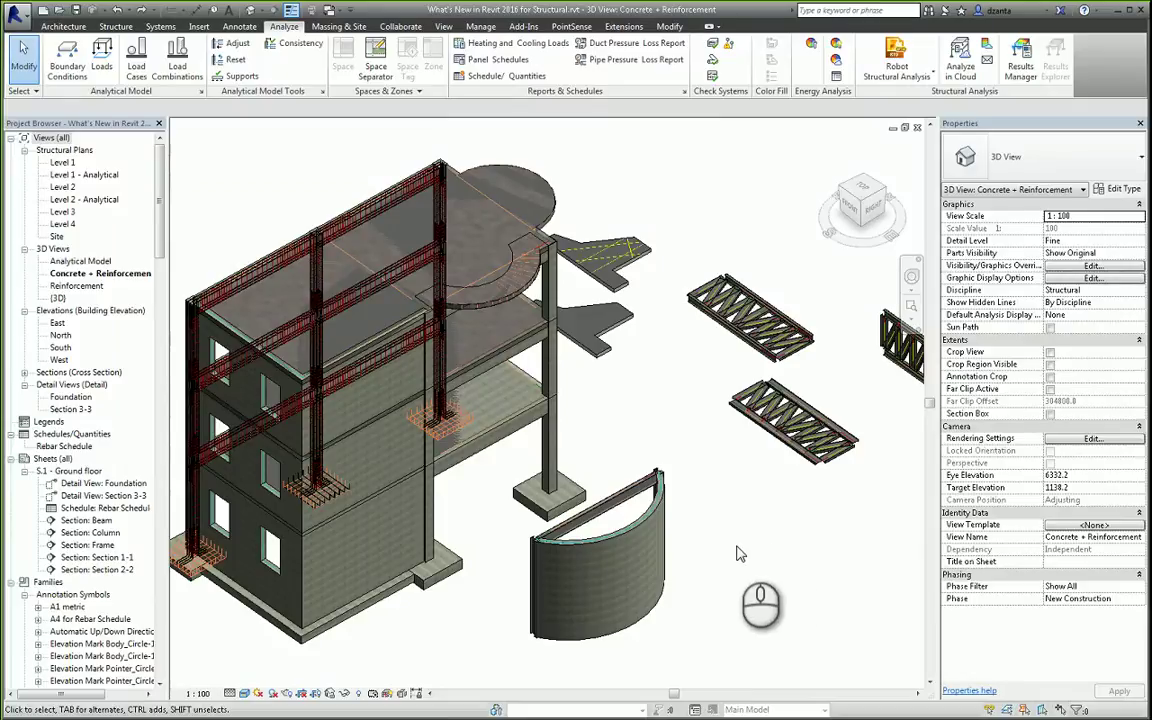
scroll(730, 558, up, 4)
middle_drag(703, 553, 772, 501)
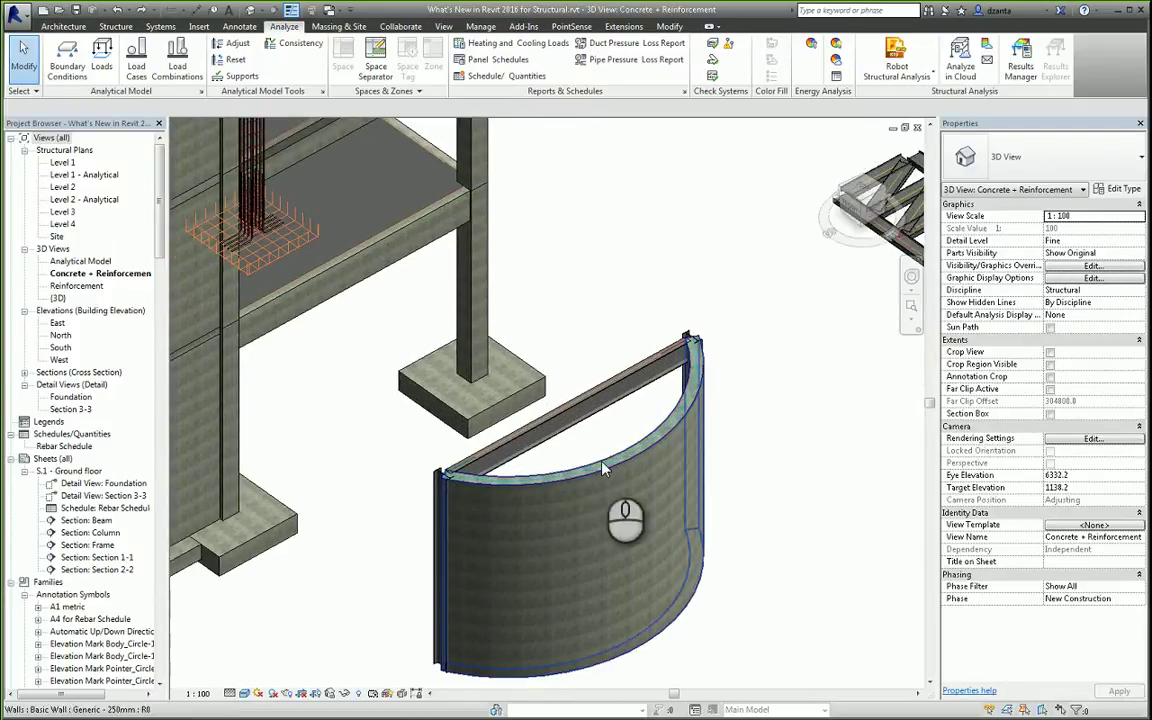
scroll(583, 448, up, 2)
key(Tab)
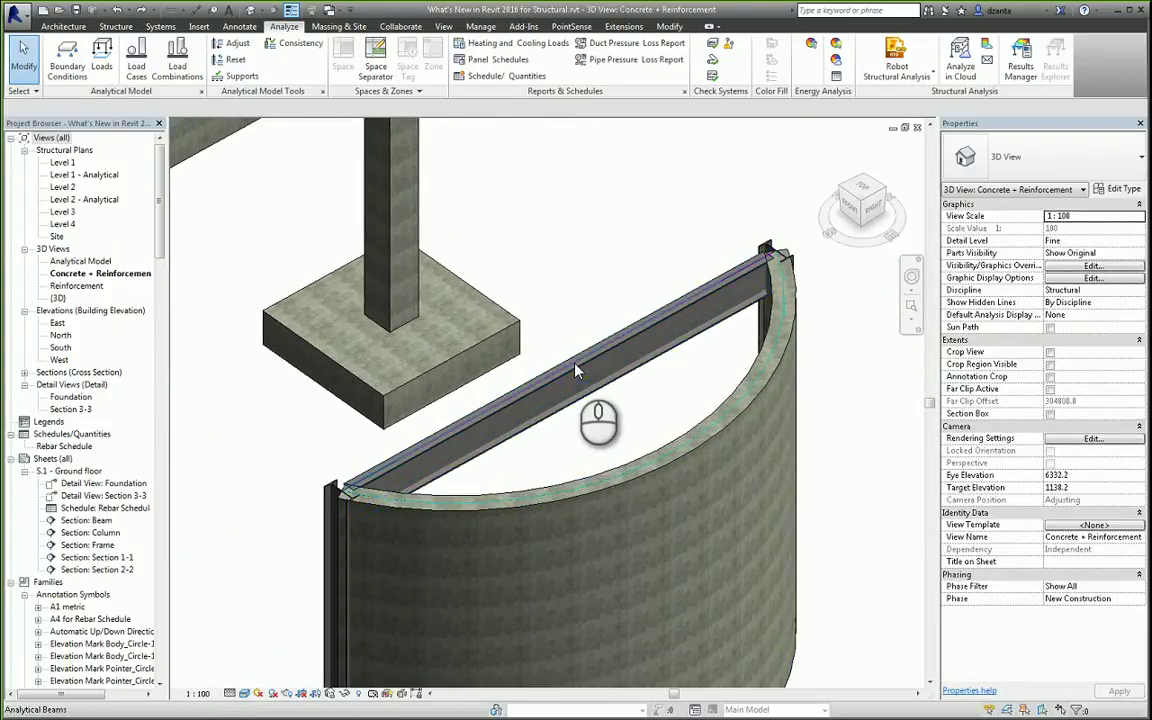
click(575, 370)
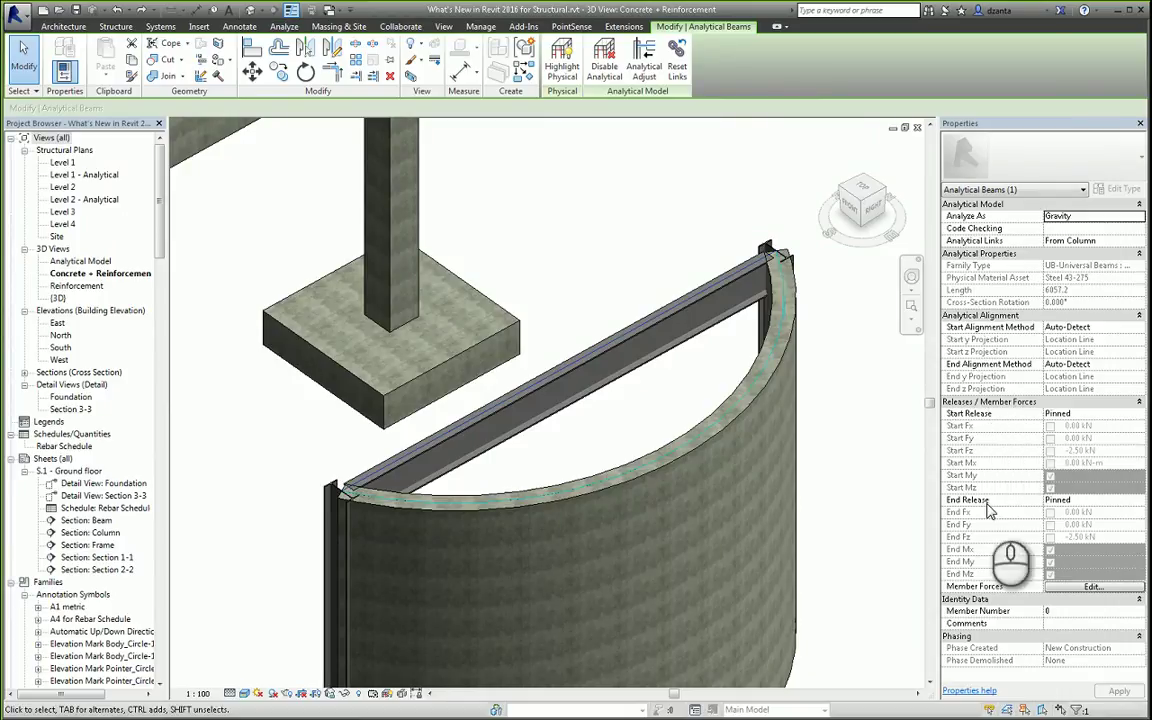
click(1141, 415)
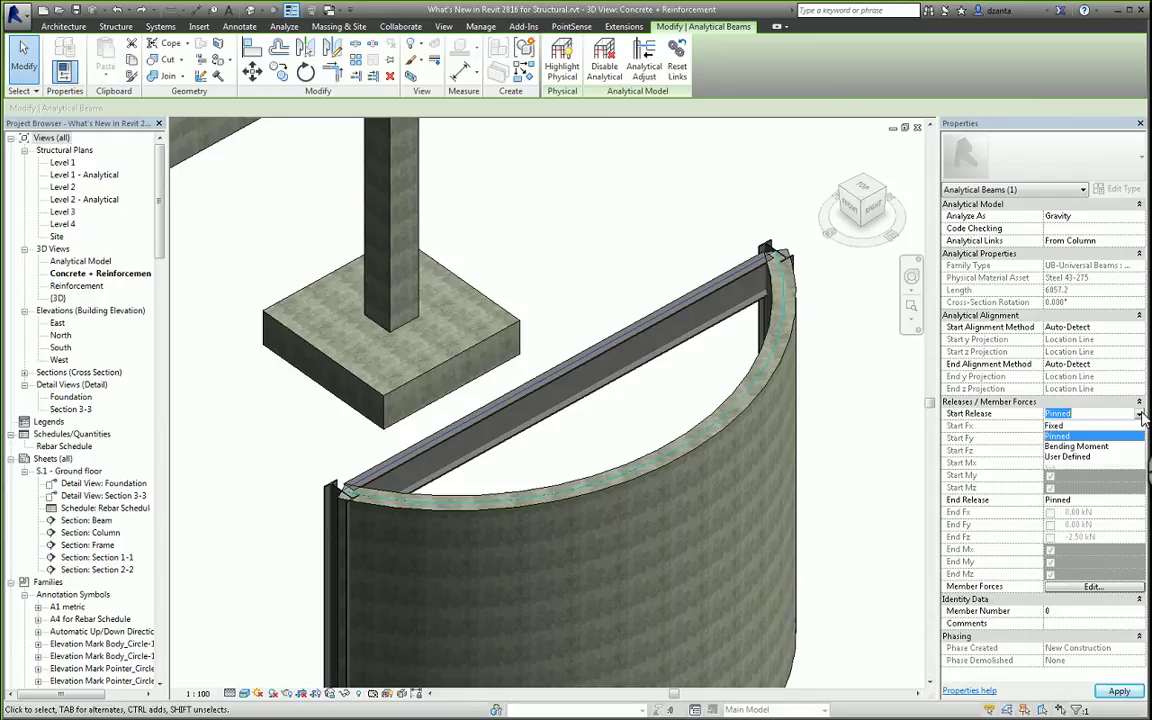
click(1141, 415)
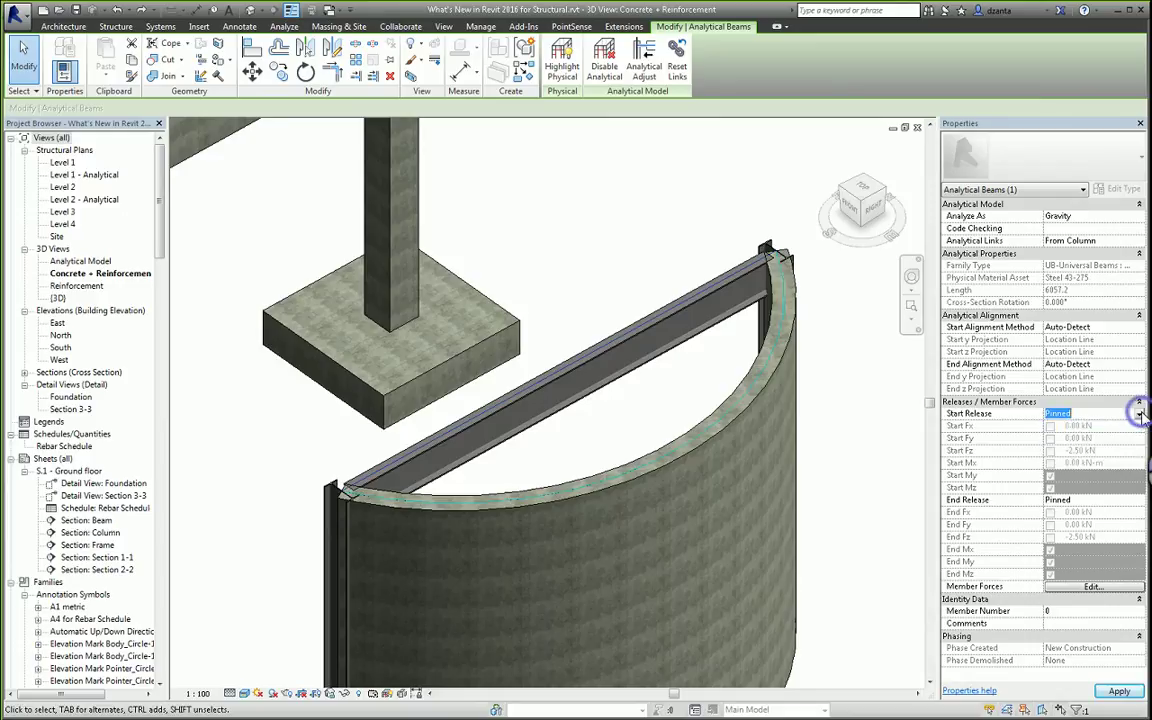
Step: Examine the start and end values in the analytical beam's Member End Forces settings, then deselect the beam
click(1093, 588)
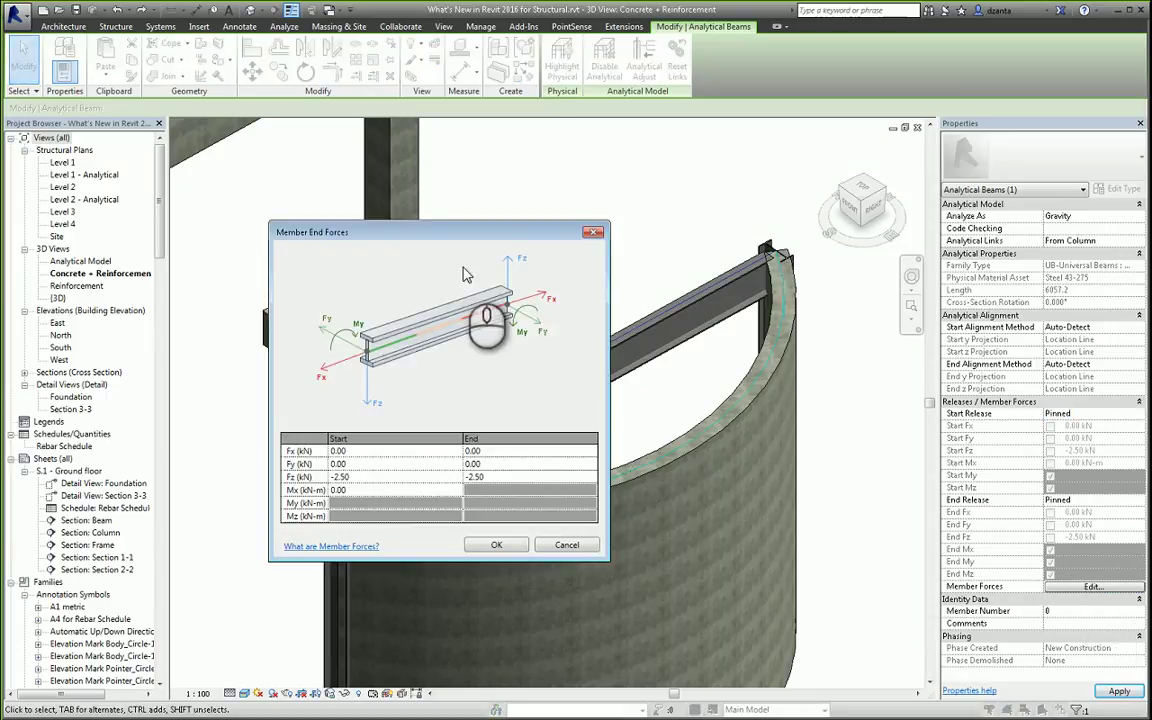
drag(433, 233, 375, 192)
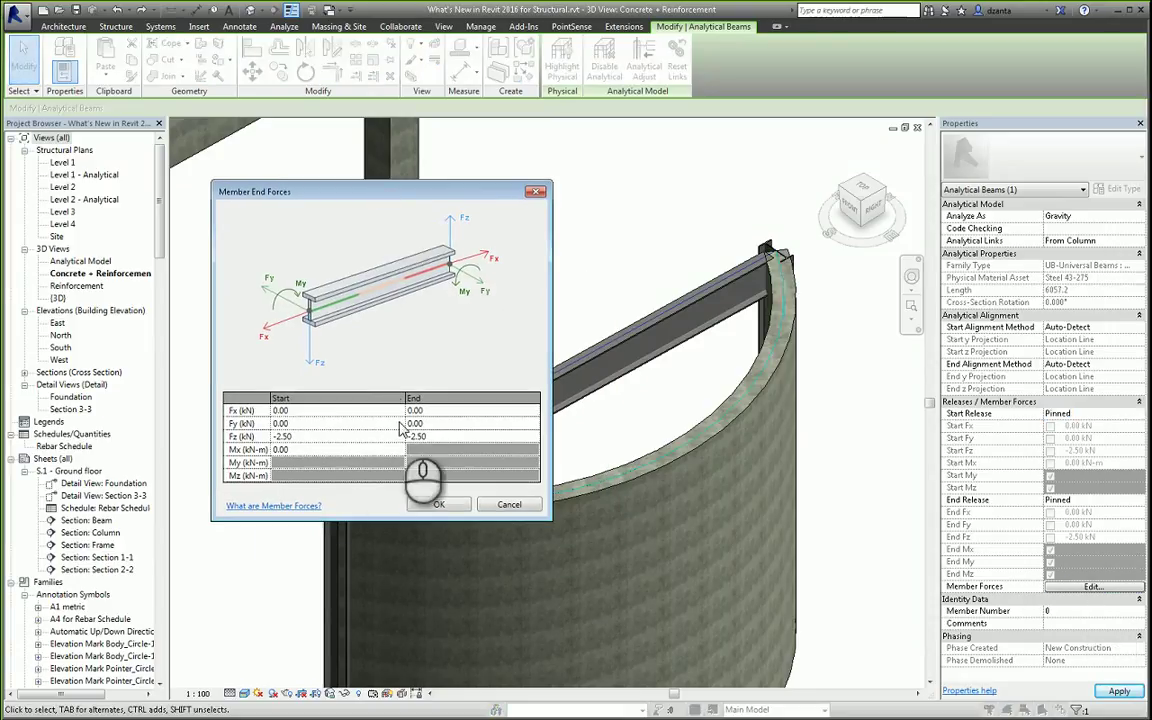
click(338, 442)
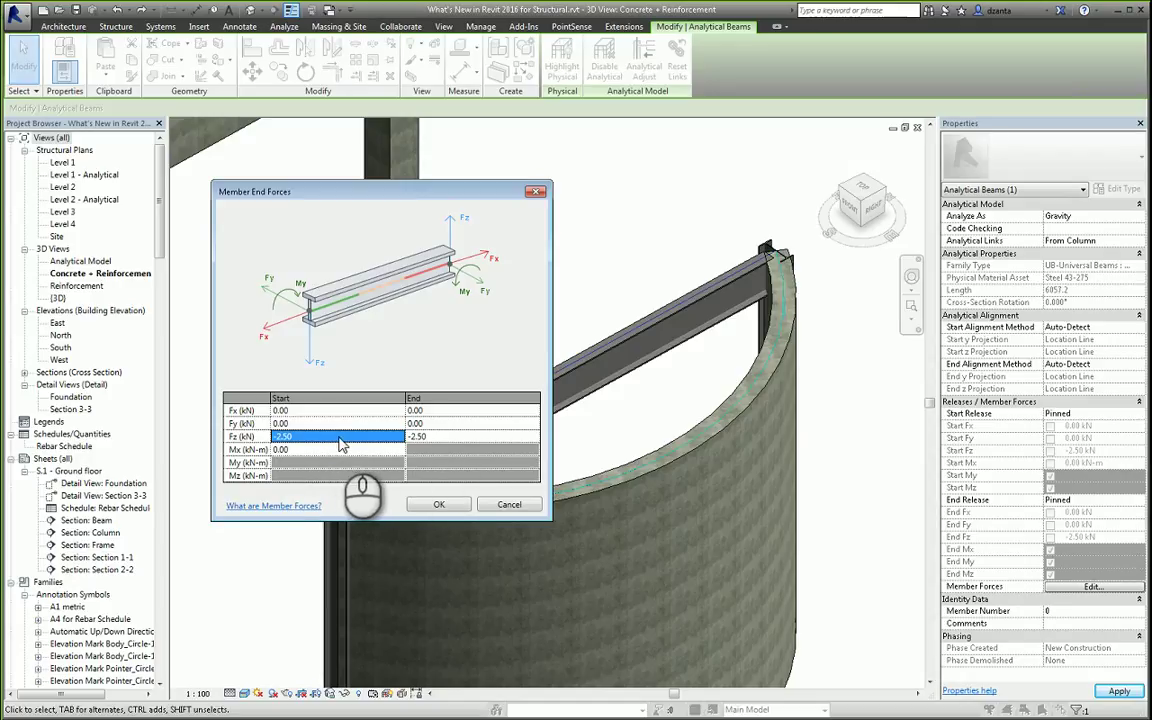
click(436, 505)
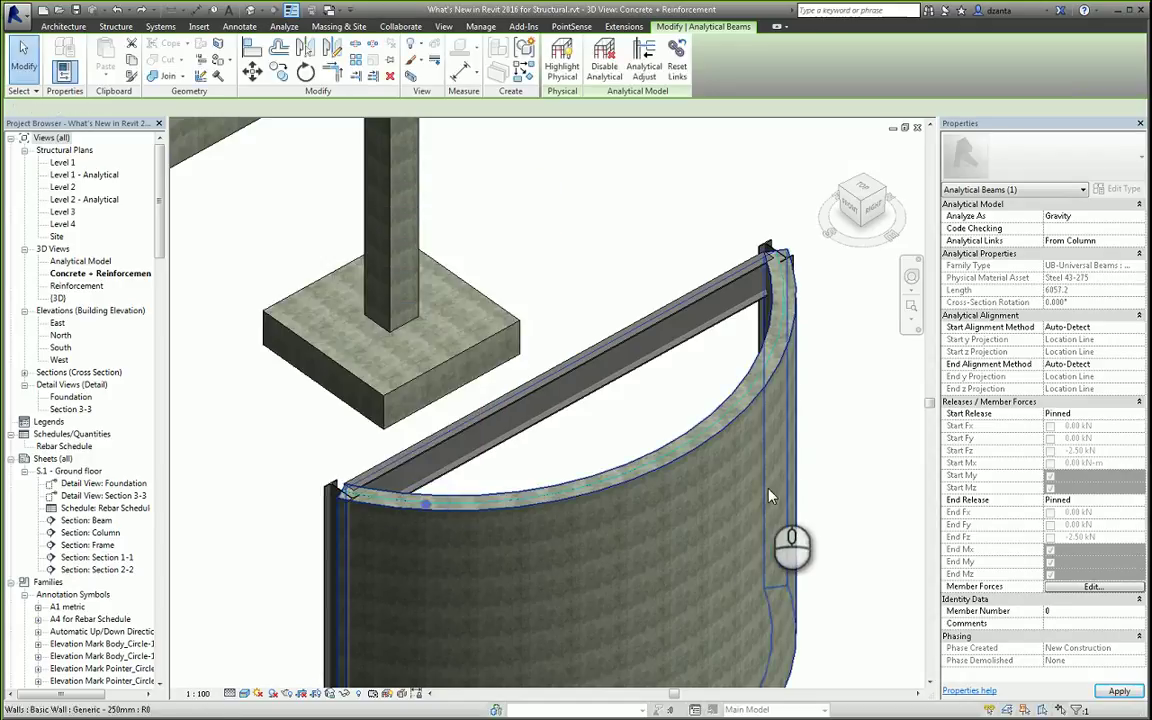
click(845, 458)
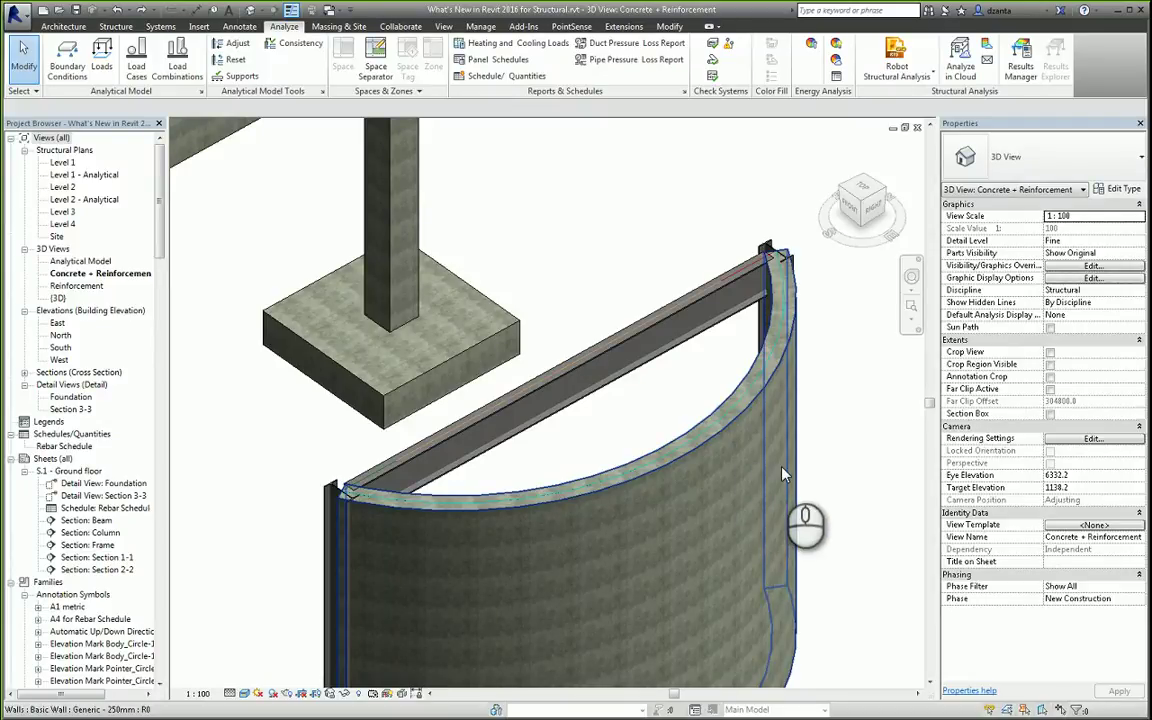
Step: Place a Hosted Area Load on the curved analytical wall, oriented to the Host Local Coordinate System
scroll(771, 476, down, 5)
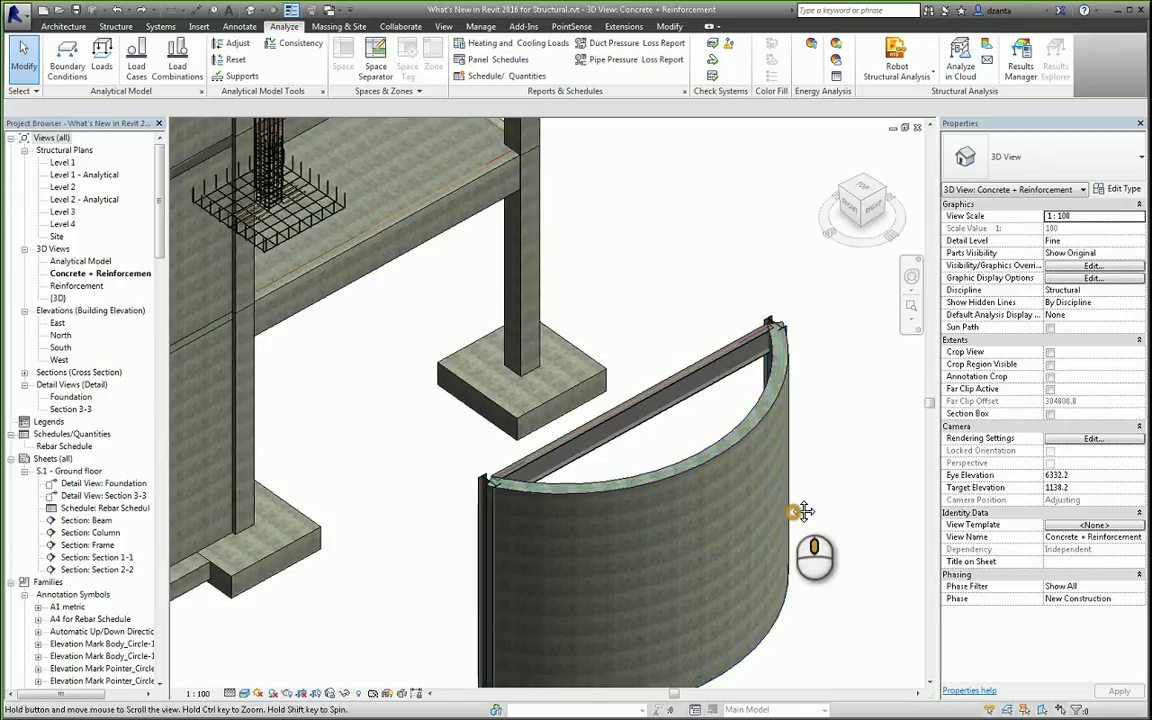
middle_drag(760, 438, 781, 471)
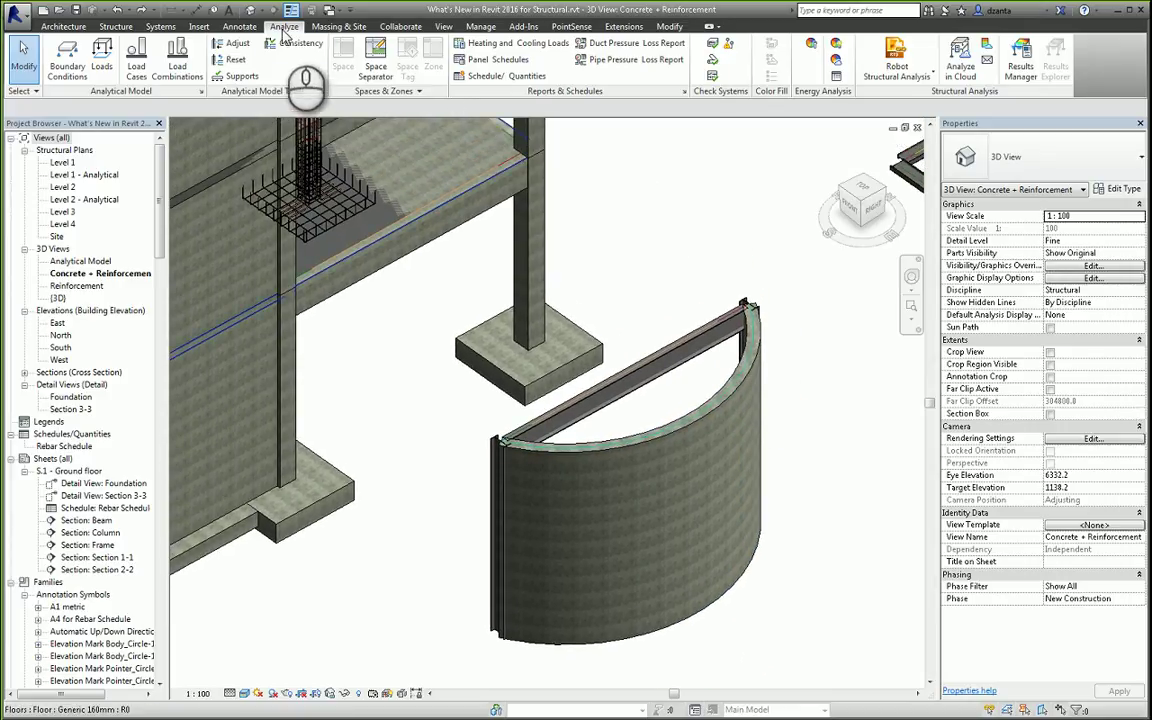
click(100, 60)
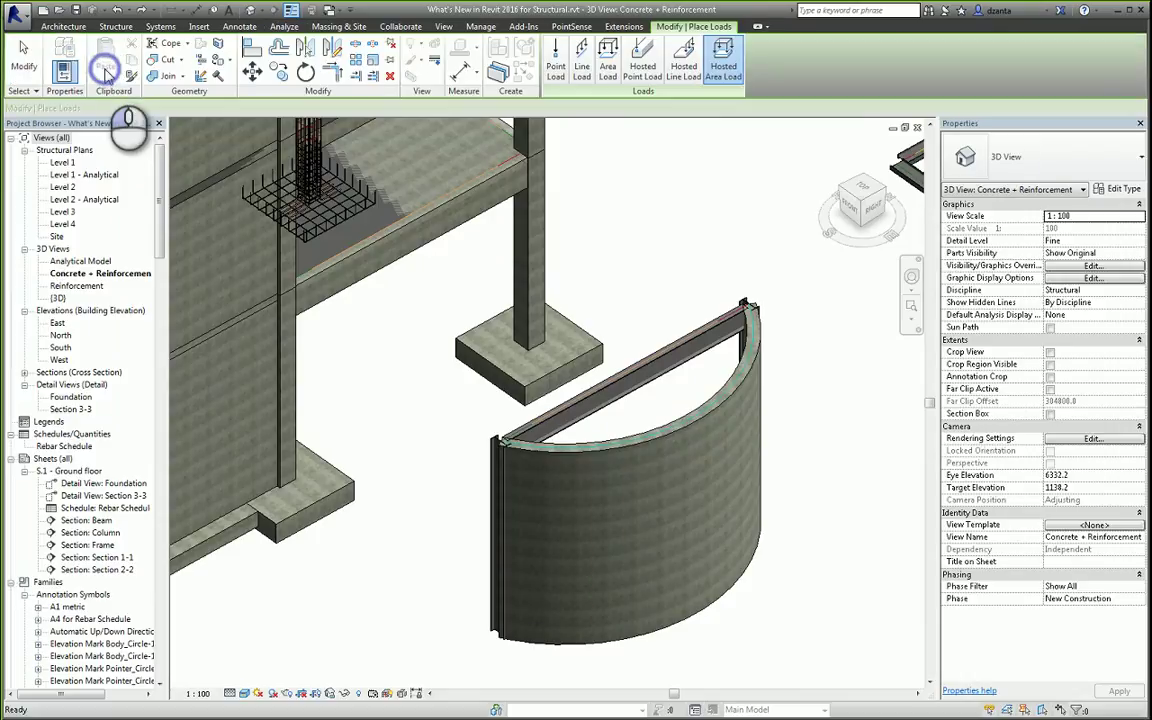
click(727, 75)
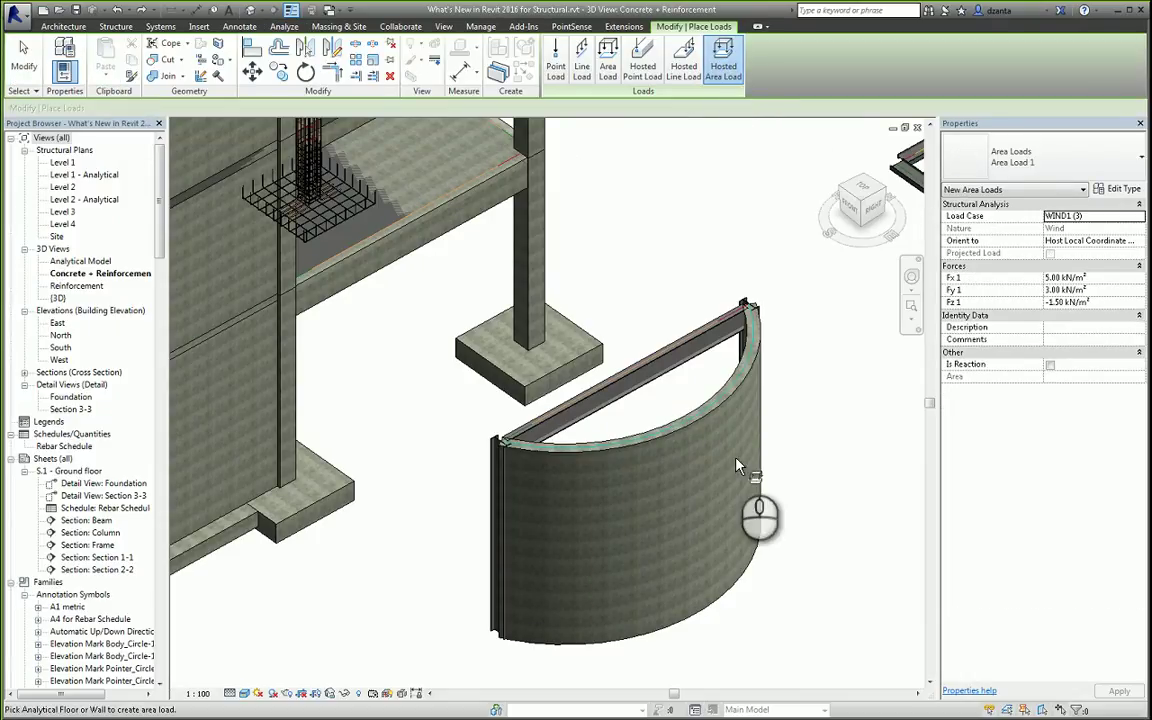
click(715, 407)
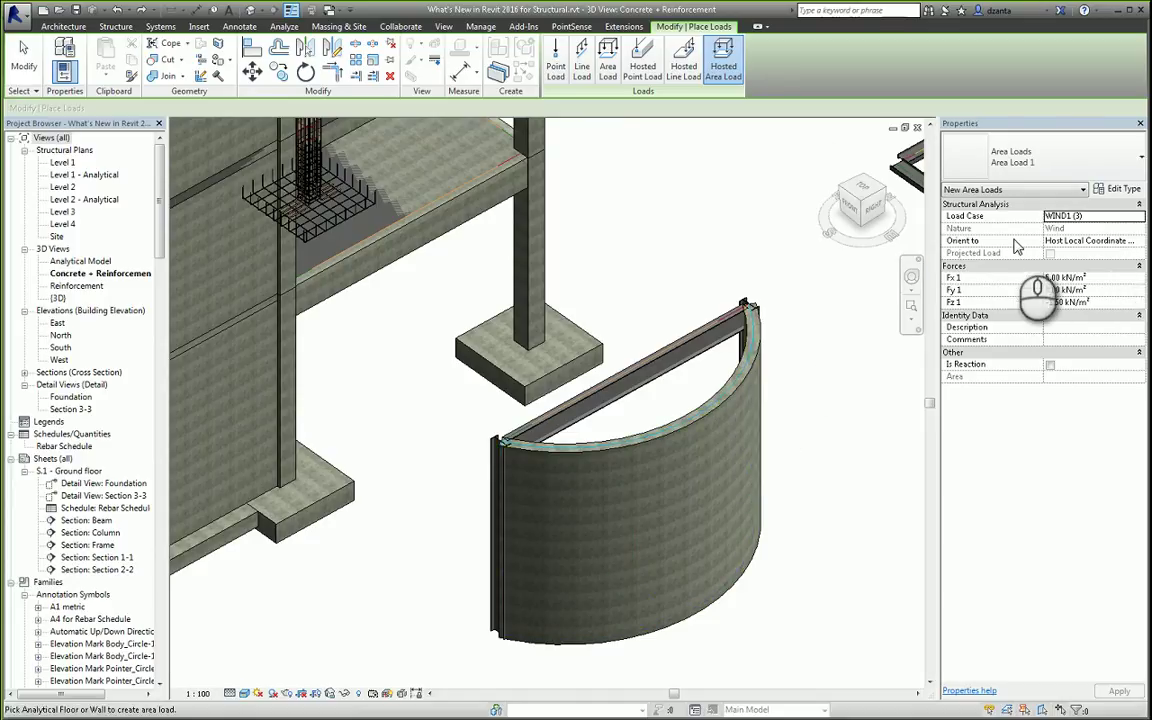
click(1140, 243)
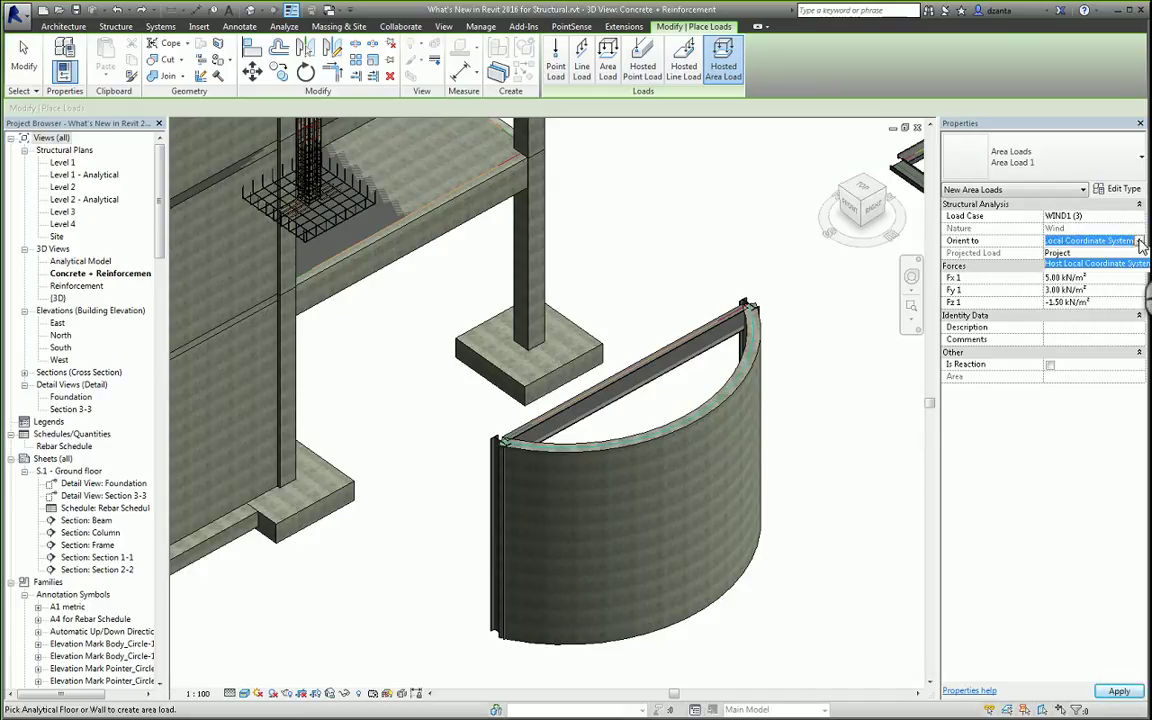
click(1095, 263)
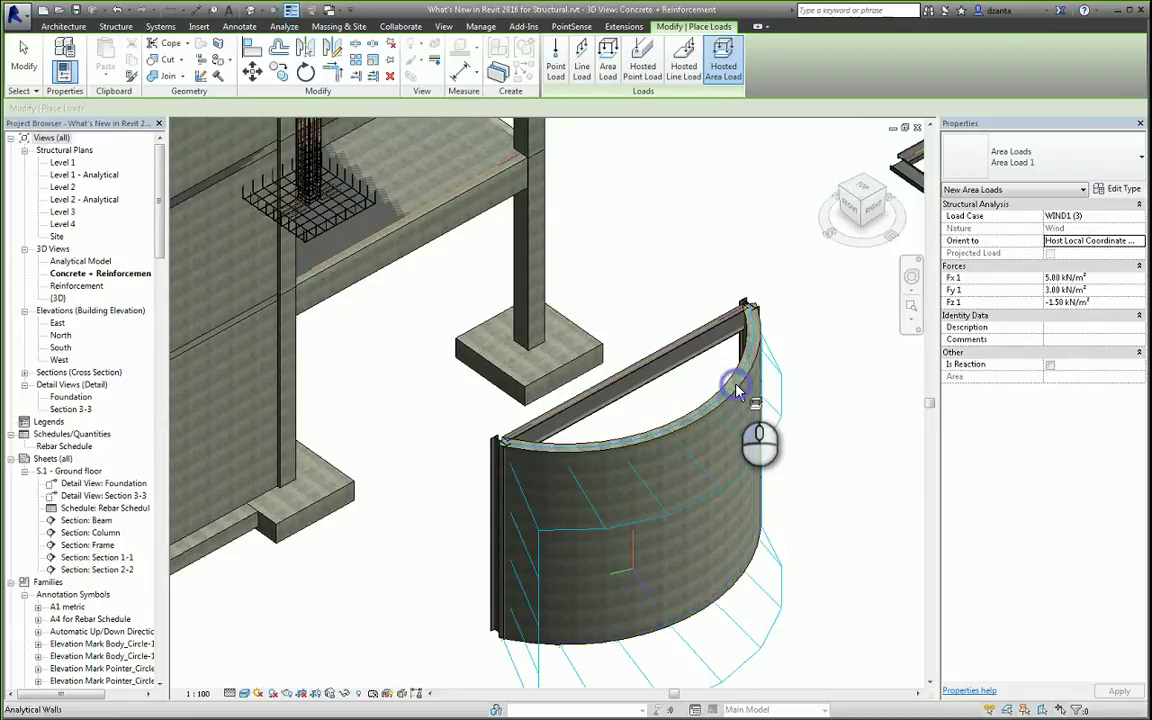
shift+middle_drag(765, 463, 787, 520)
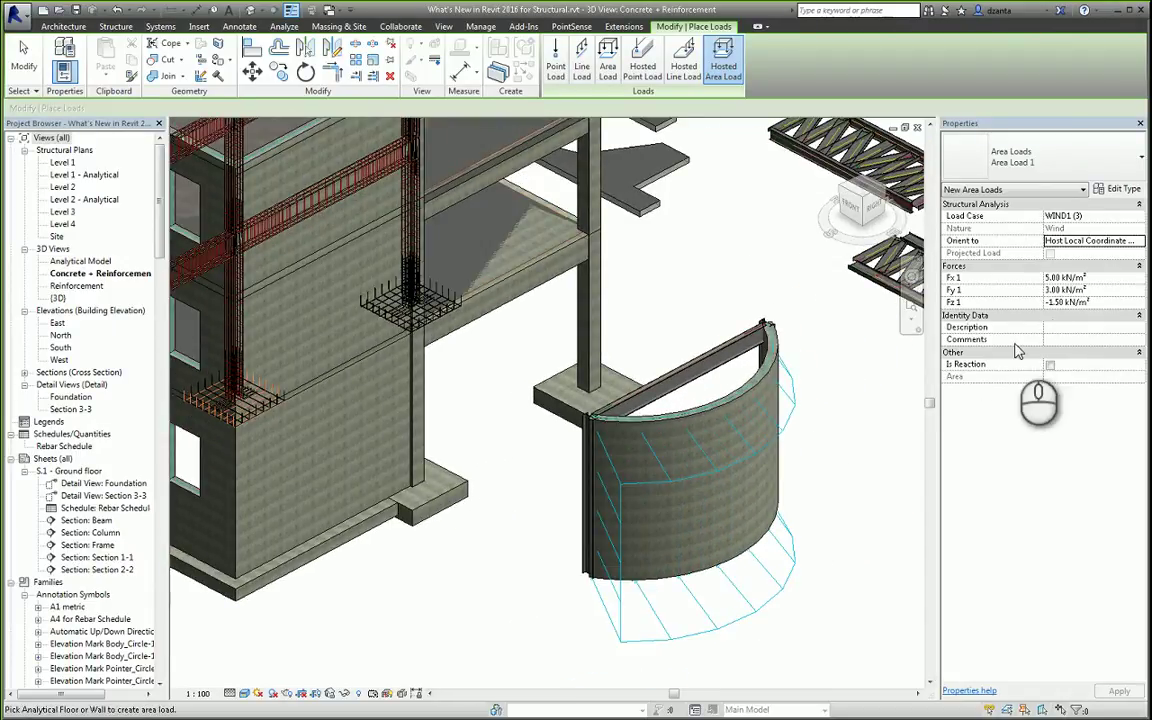
Step: Set forces Fx 1 and Fy 1 to 0 kN/m² for new area loads
click(1127, 277)
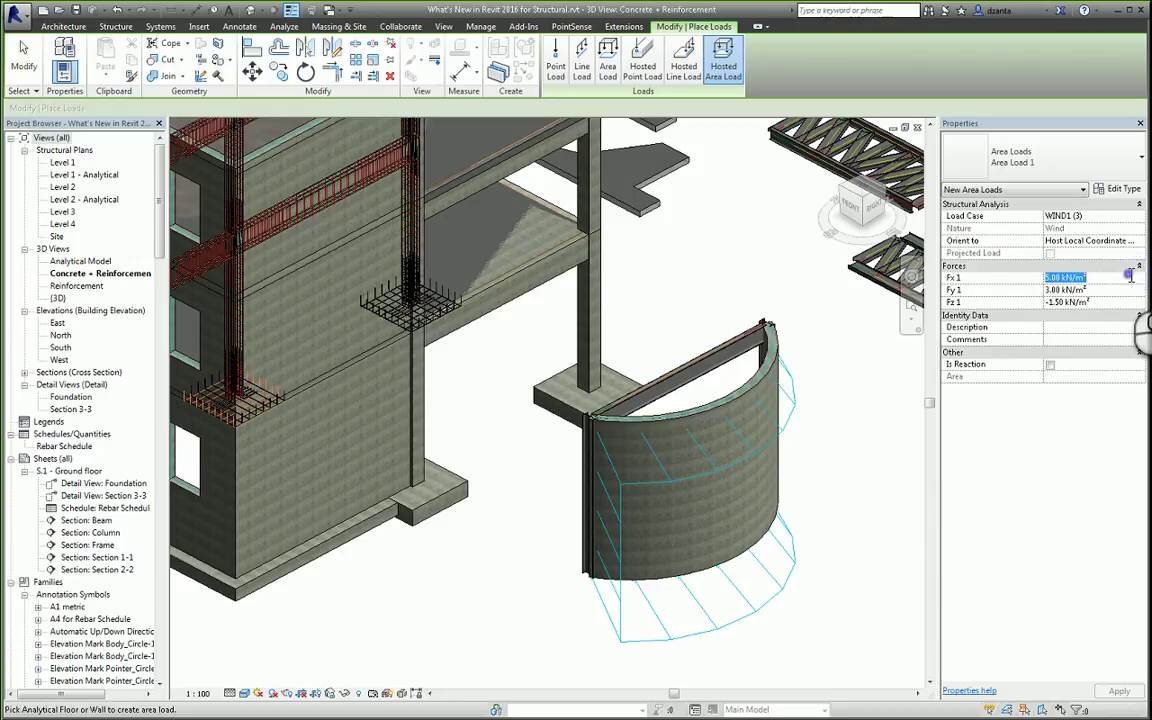
text(0)
click(1125, 290)
text(0)
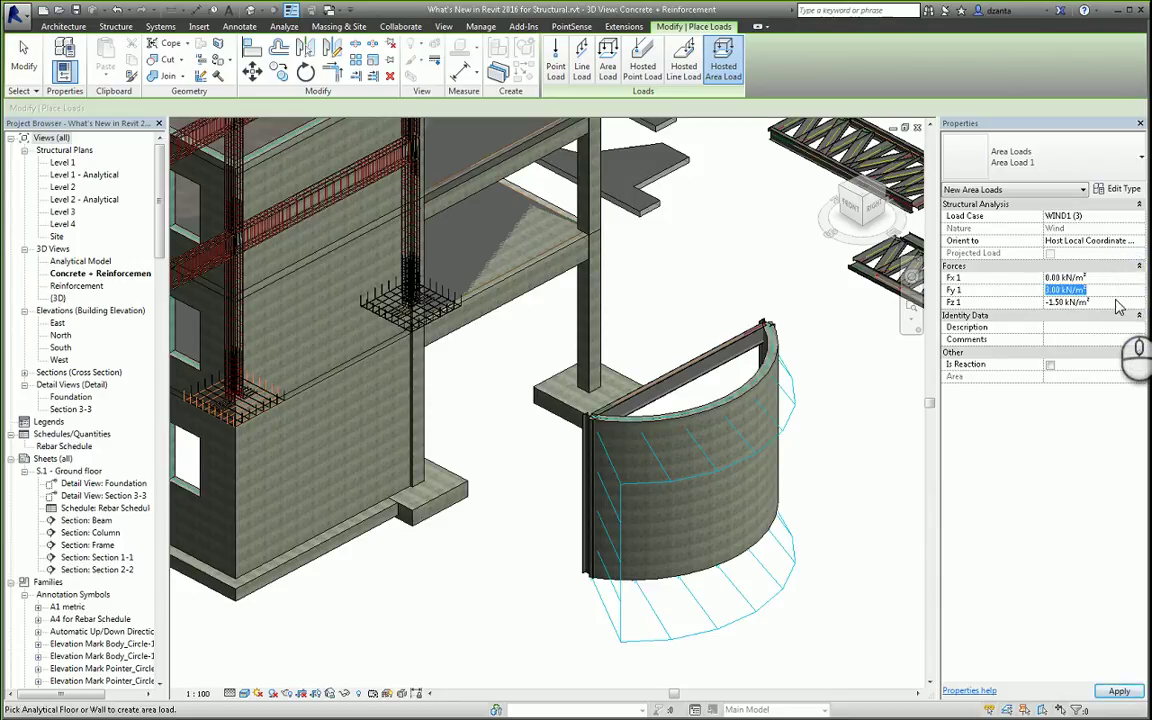
click(1116, 303)
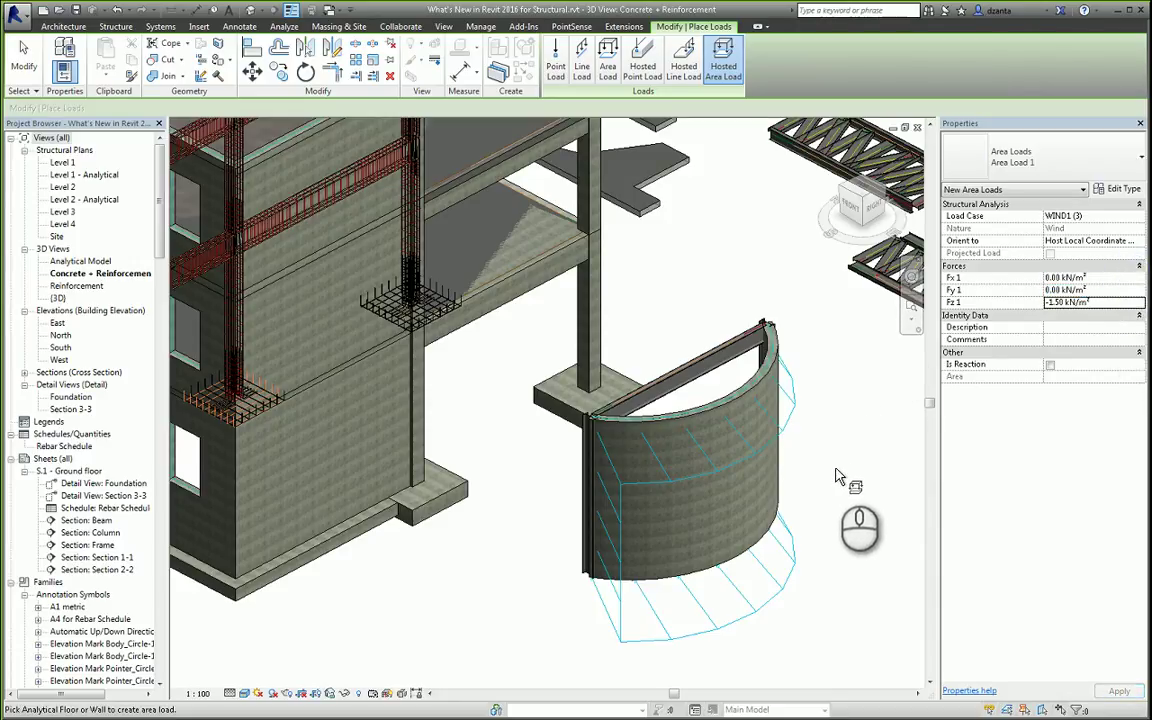
shift+middle_drag(845, 465, 769, 430)
scroll(889, 437, up, 3)
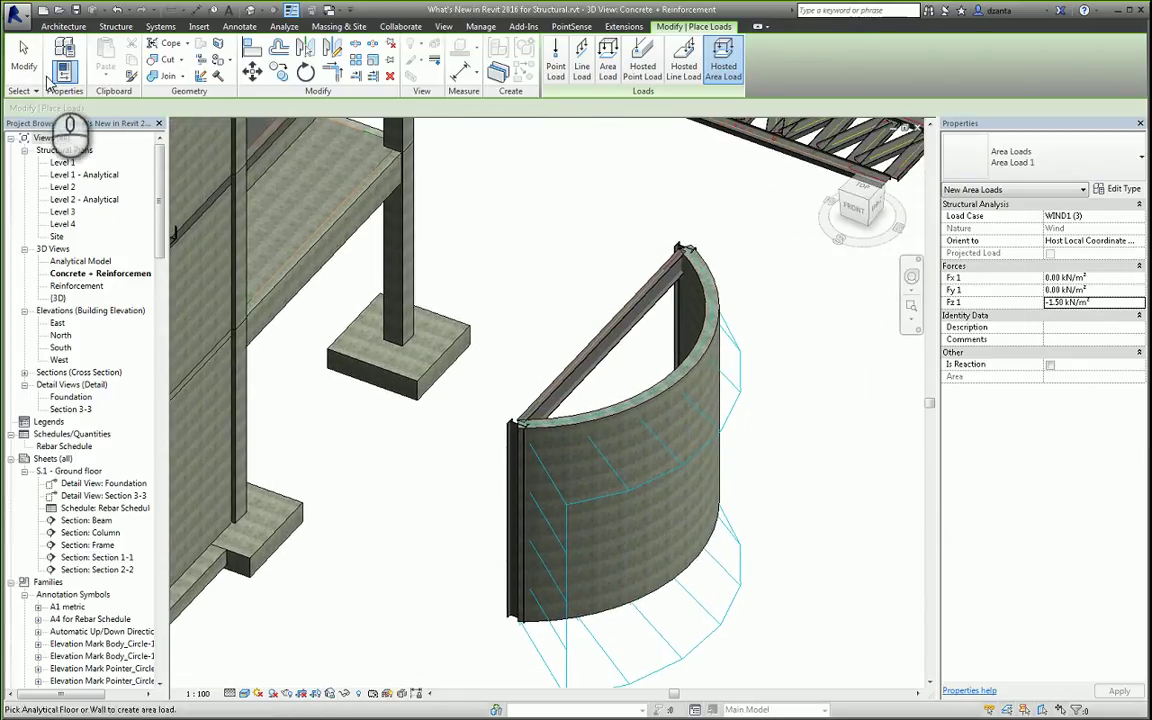
Step: Delete the area load hosted on the curved wall
click(24, 55)
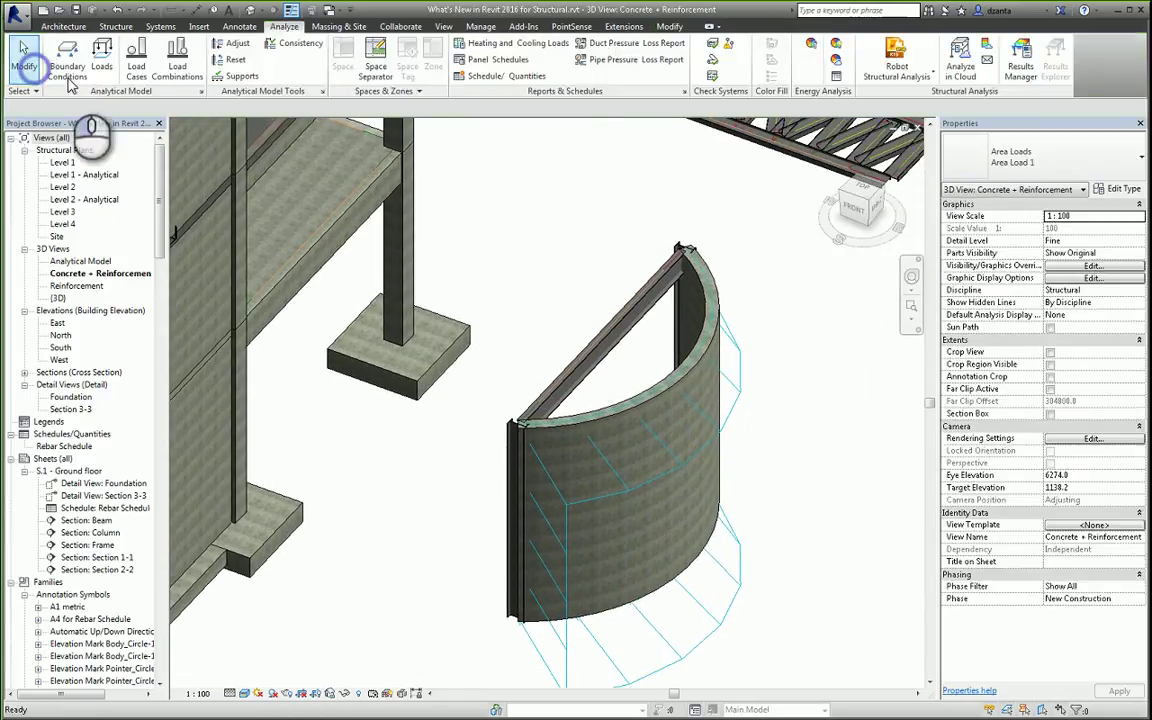
click(741, 378)
key(Escape)
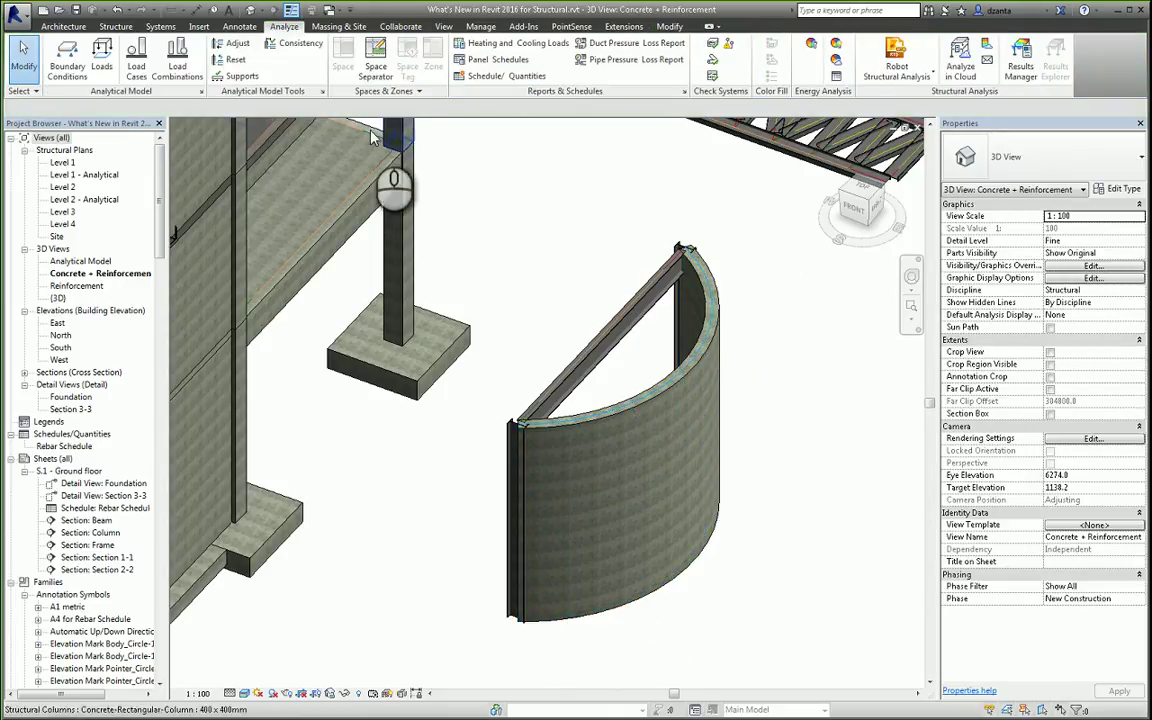
Step: Place a Hosted Area Load on the curved wall with its orientation set to Project
click(102, 60)
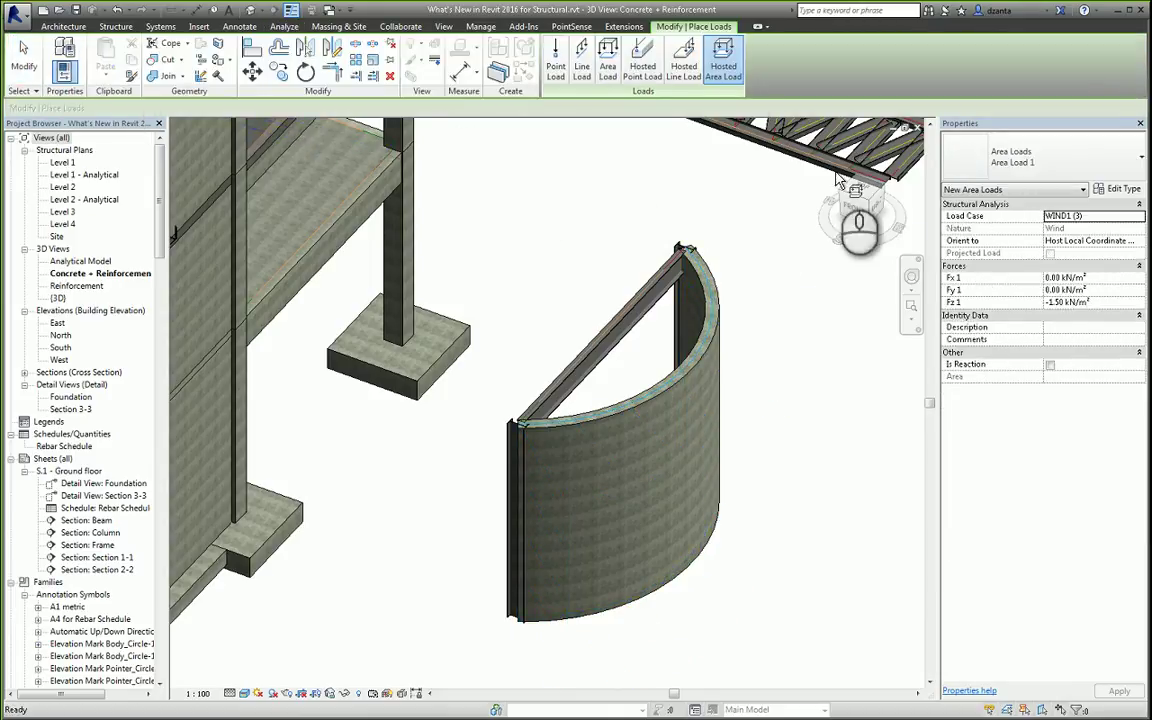
click(1100, 241)
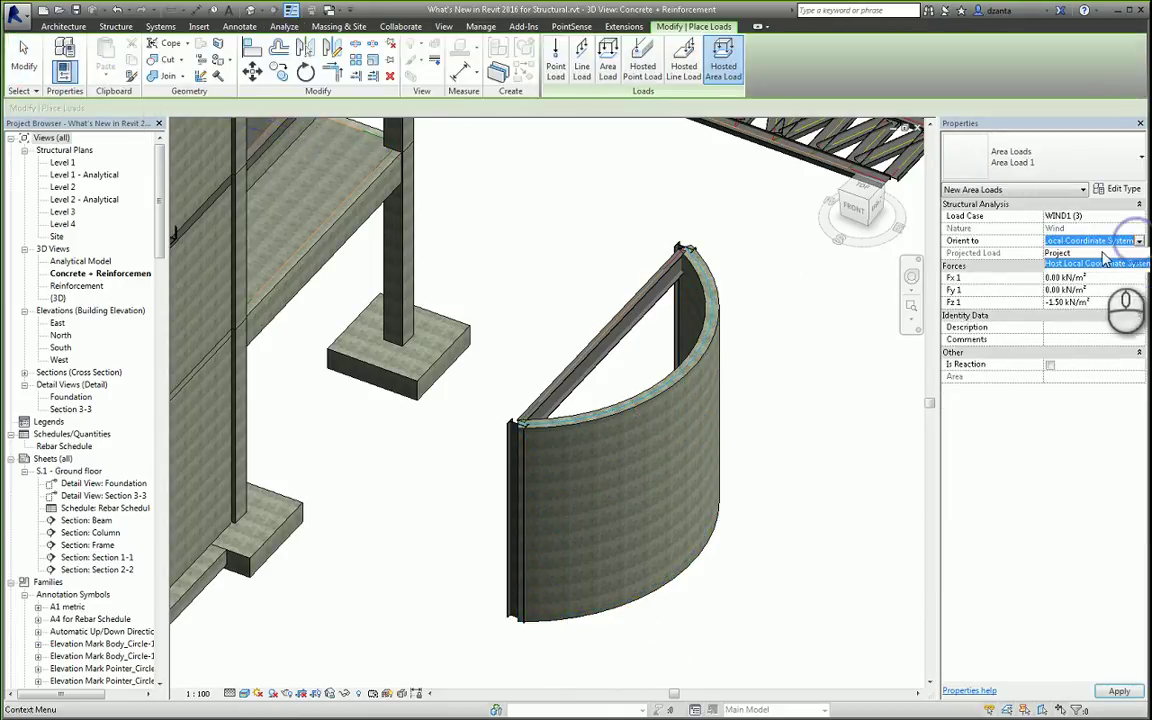
click(1097, 253)
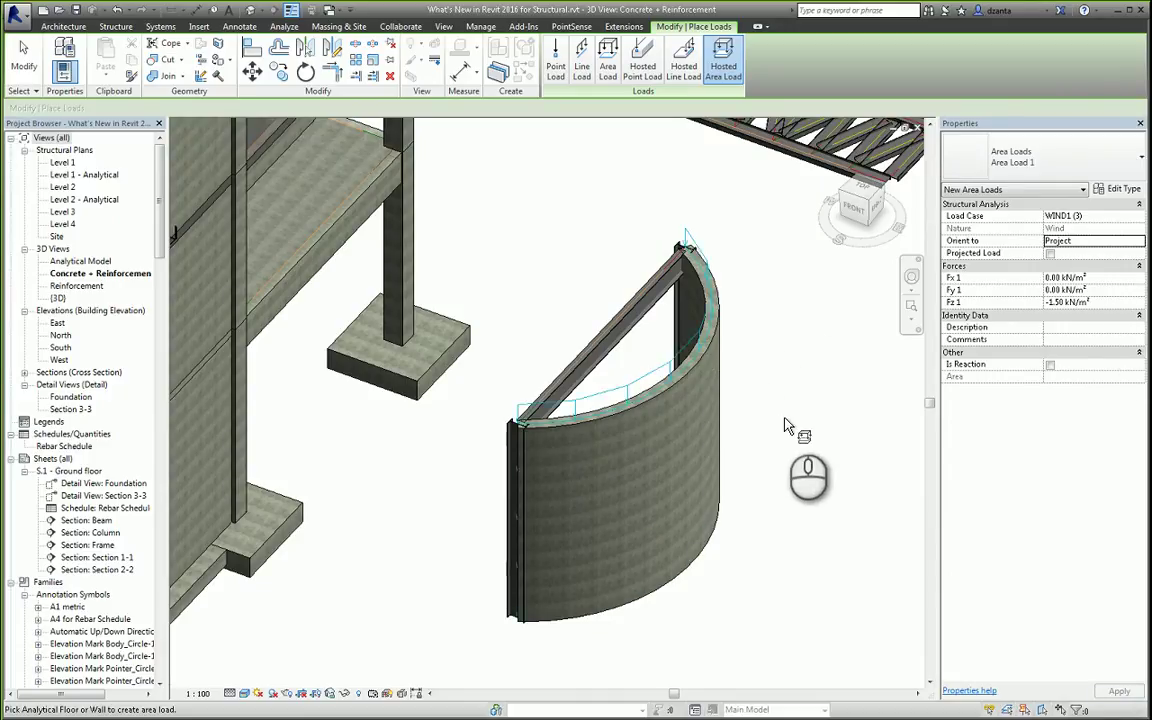
shift+middle_drag(795, 440, 696, 433)
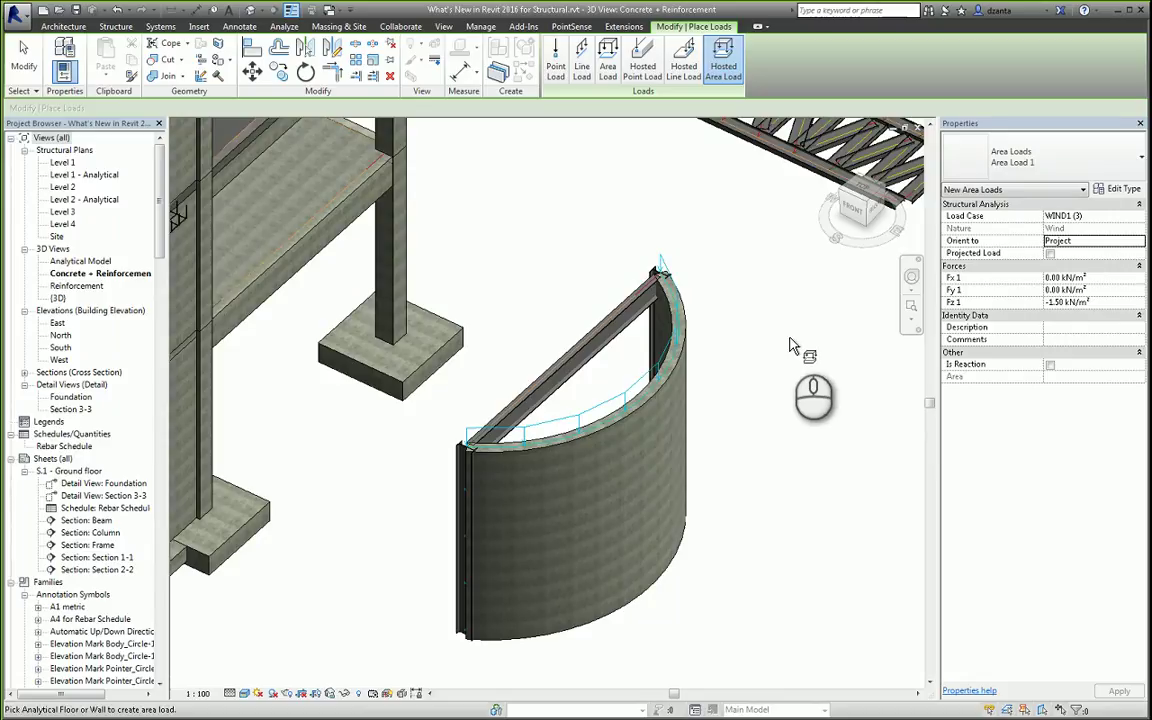
Step: Set the forces for new area loads to Fx 2, Fy 0 and Fz 0 kN/m², and end load placement
click(1115, 291)
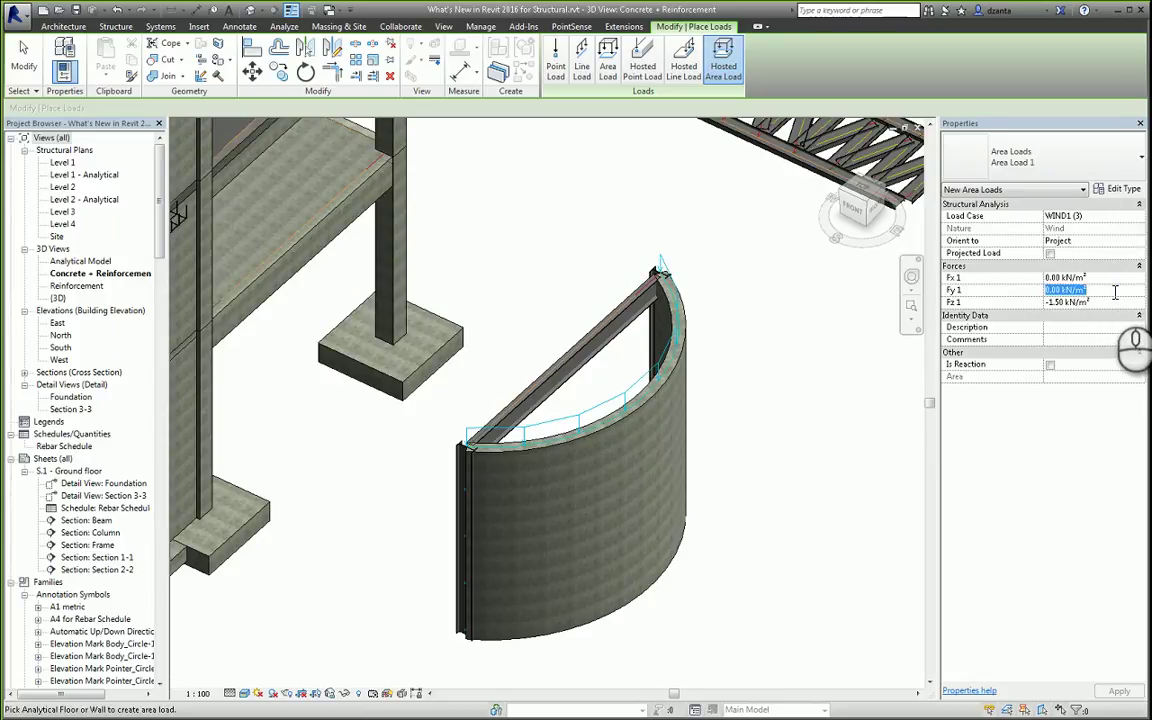
text(2)
click(1112, 279)
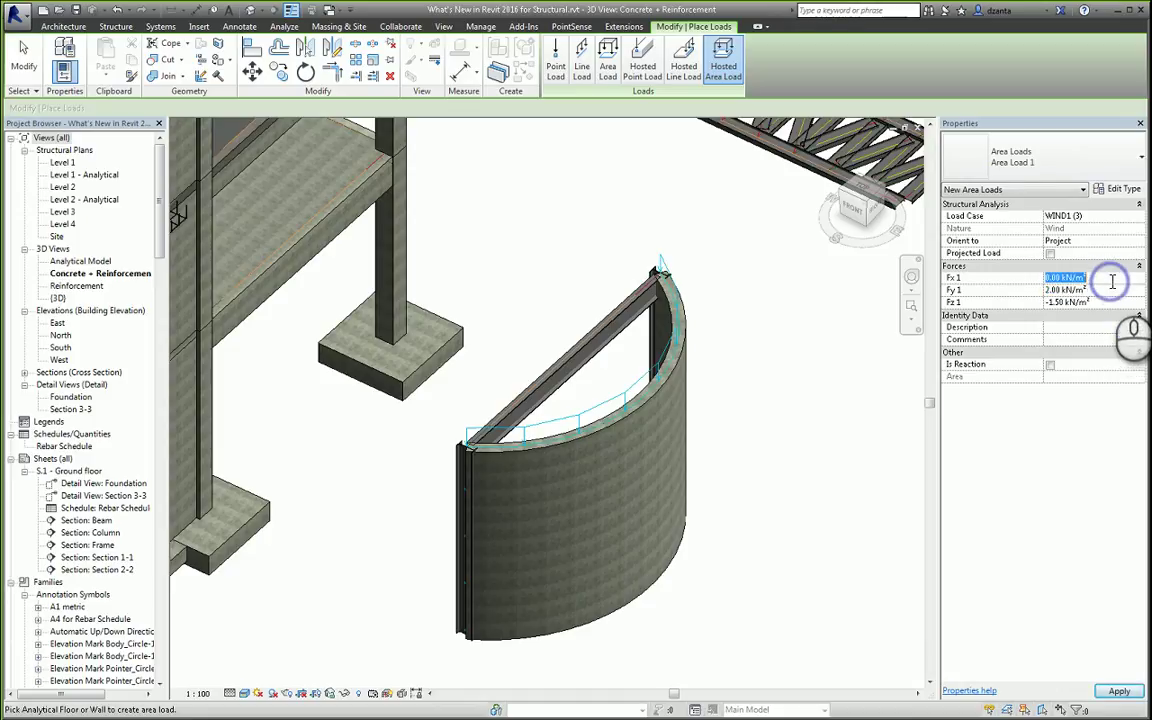
text(2)
click(1112, 290)
text(0)
click(1110, 303)
text(0)
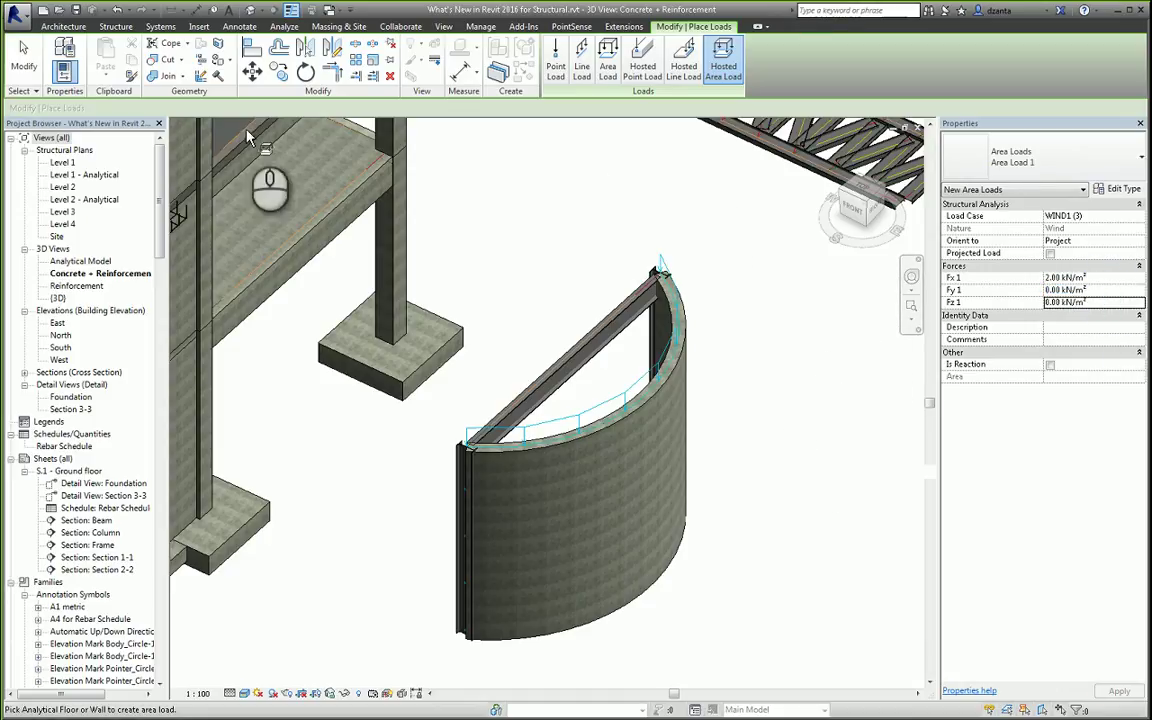
click(24, 58)
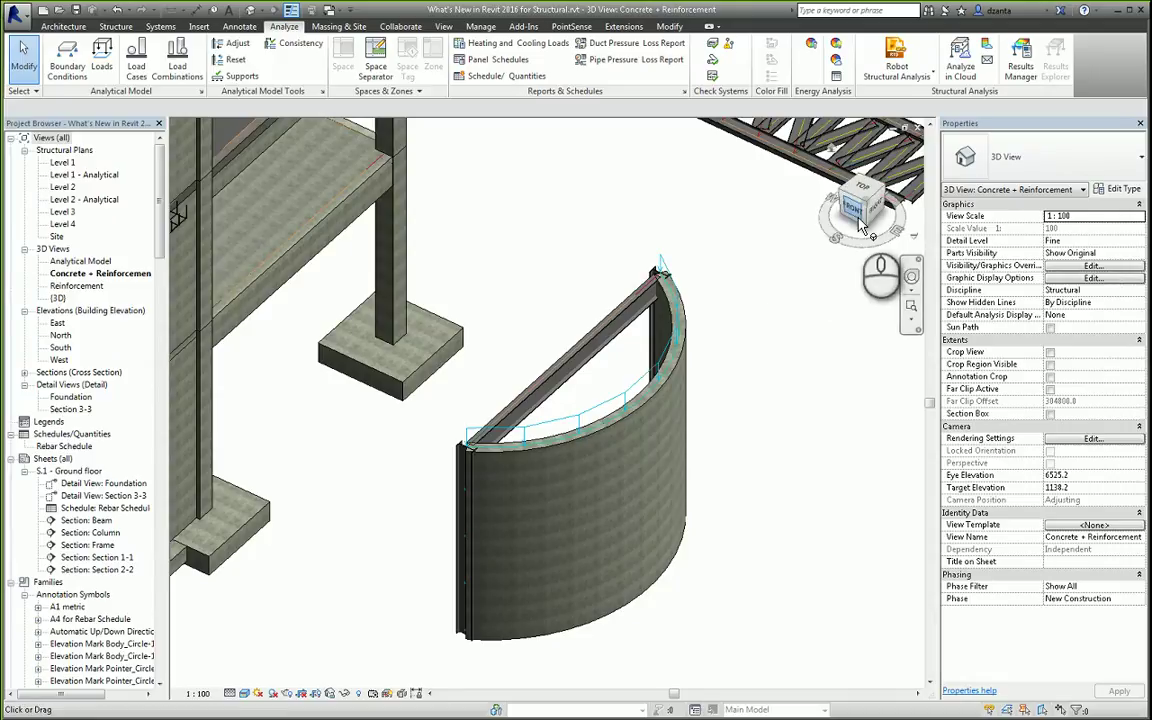
click(769, 308)
Step: Create a new family from the Structural Framing - Beams and Braces.rft template
click(17, 14)
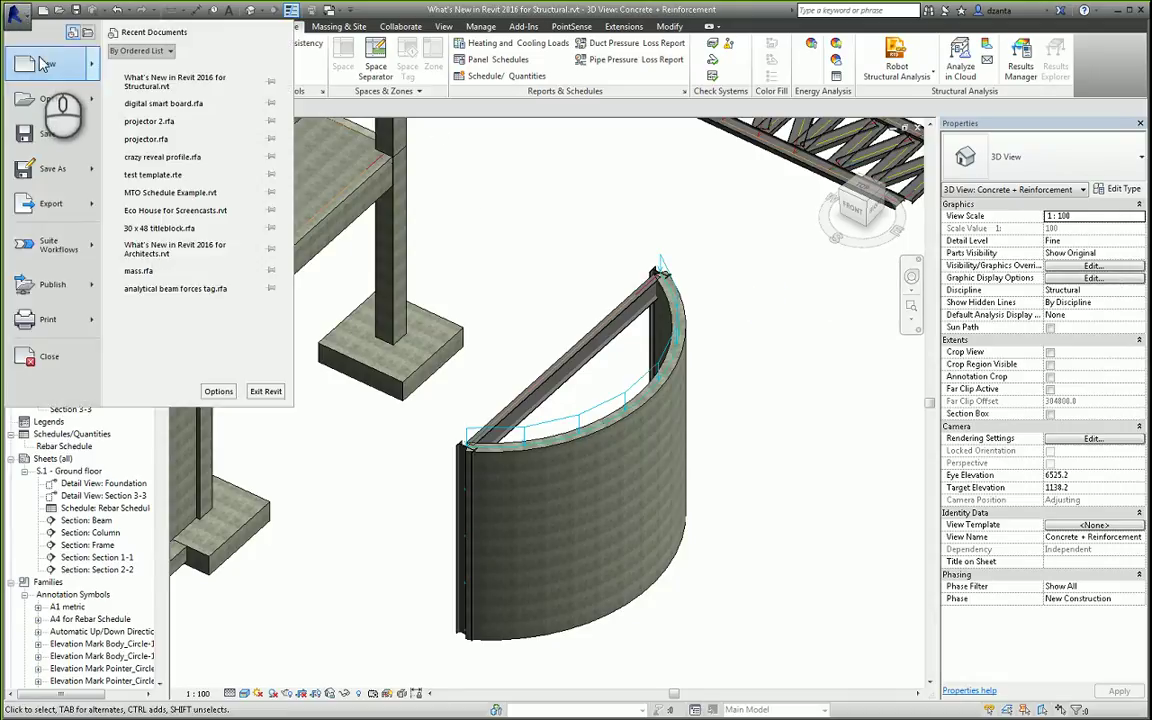
mouse_move(42, 67)
click(146, 105)
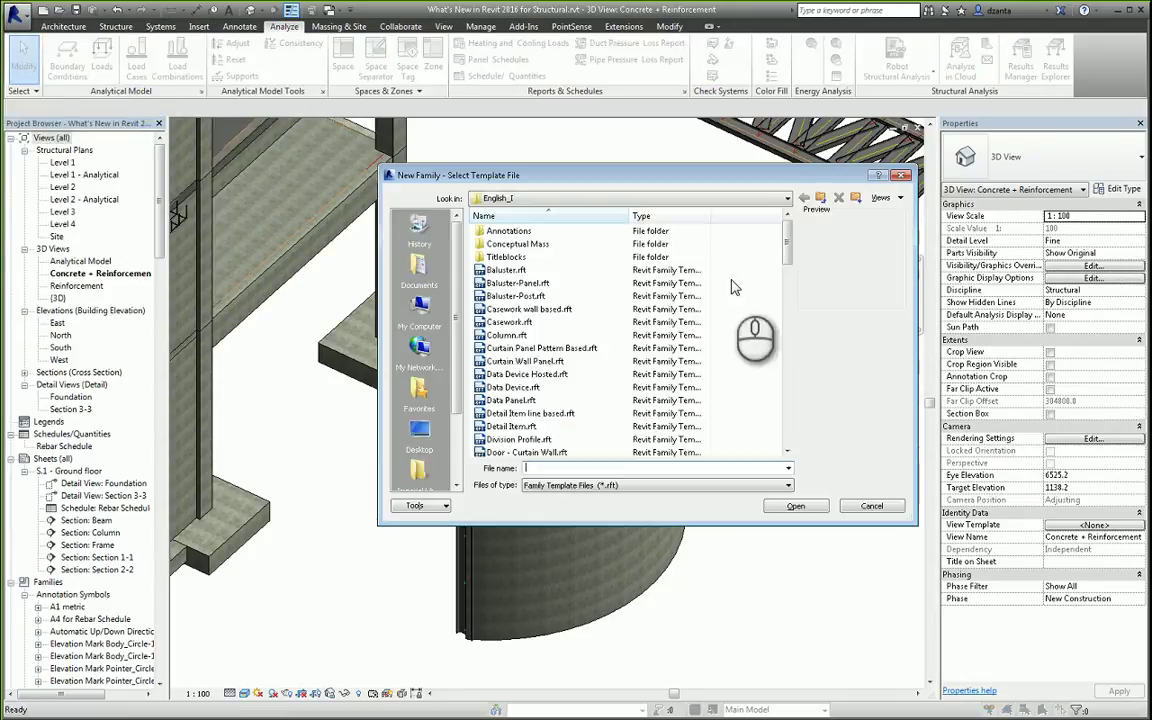
drag(787, 250, 788, 426)
click(630, 348)
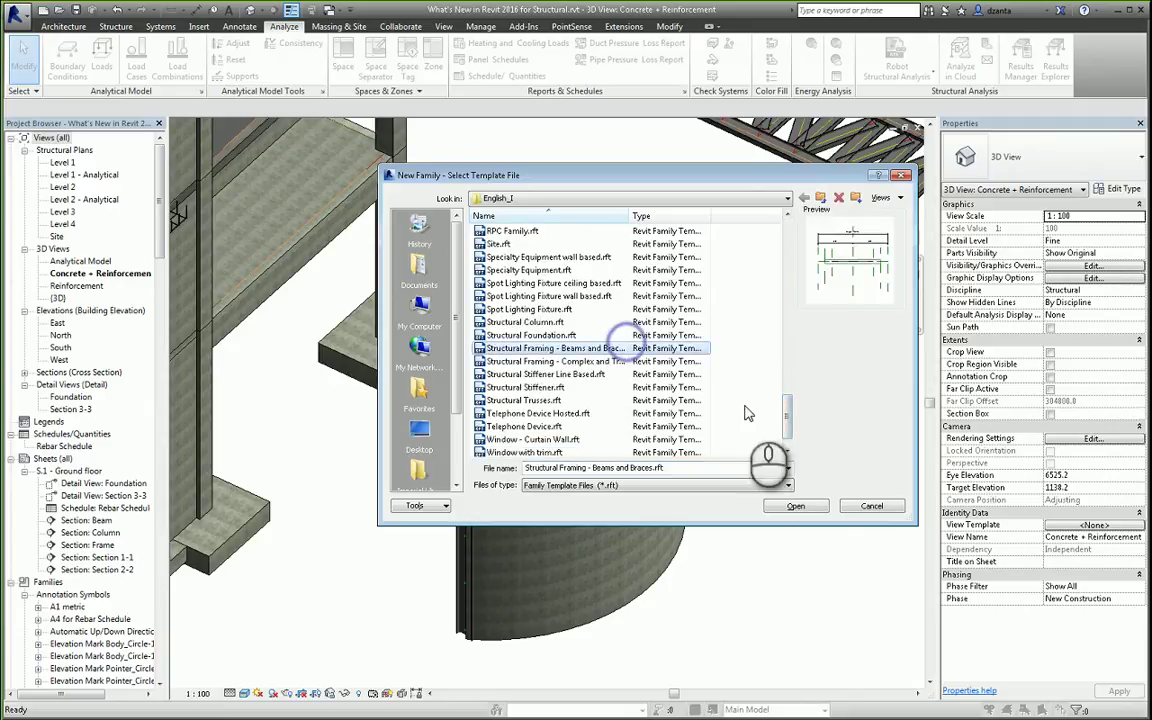
click(796, 505)
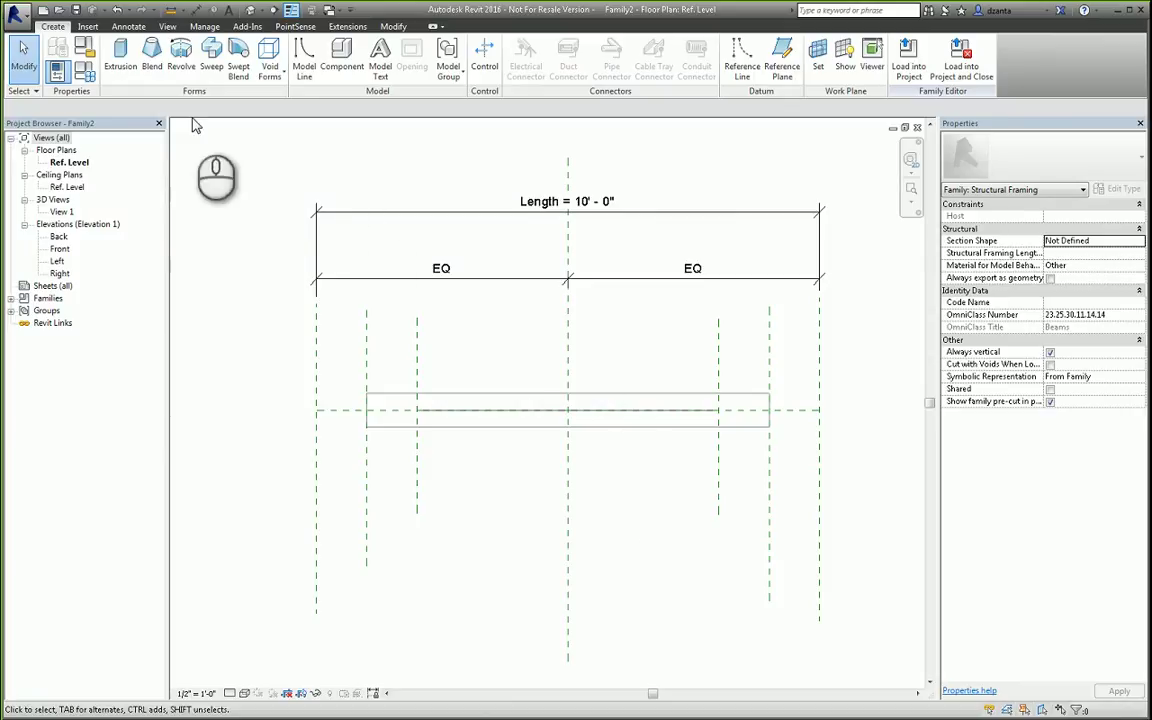
Step: Review the default type parameters of the new structural framing family
click(87, 76)
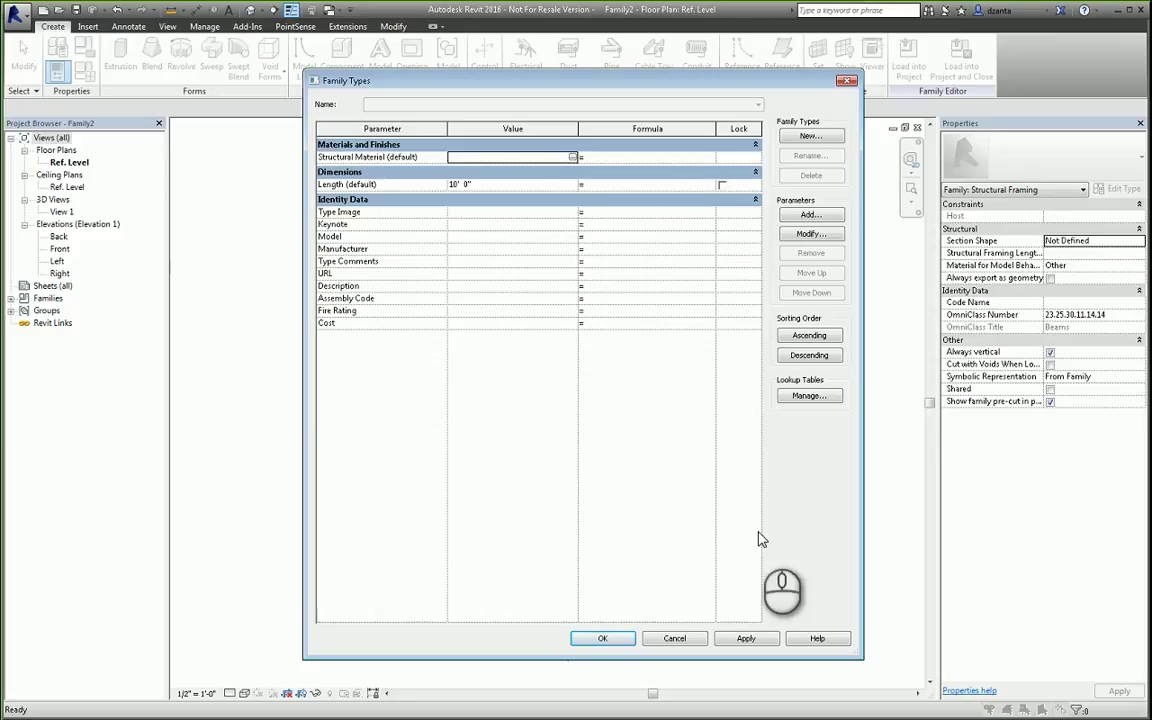
click(676, 640)
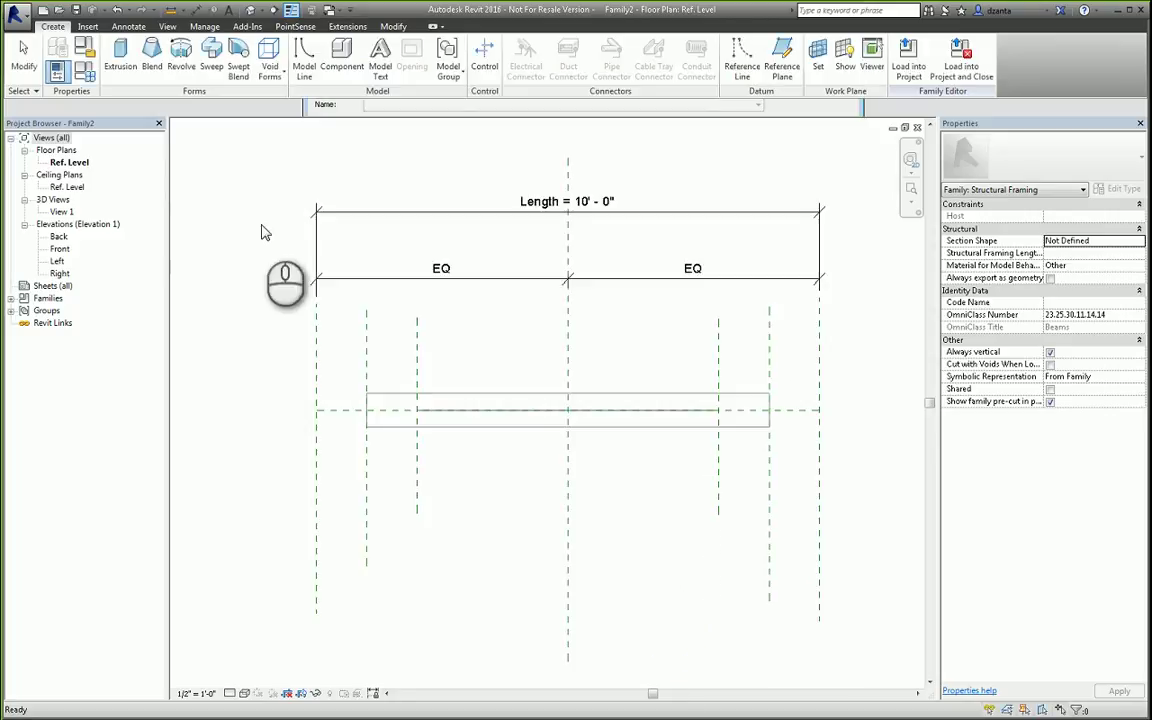
Step: Preview several C, cross and I section shapes and set the family's Section Shape to I-shape Parallel Flange
click(85, 50)
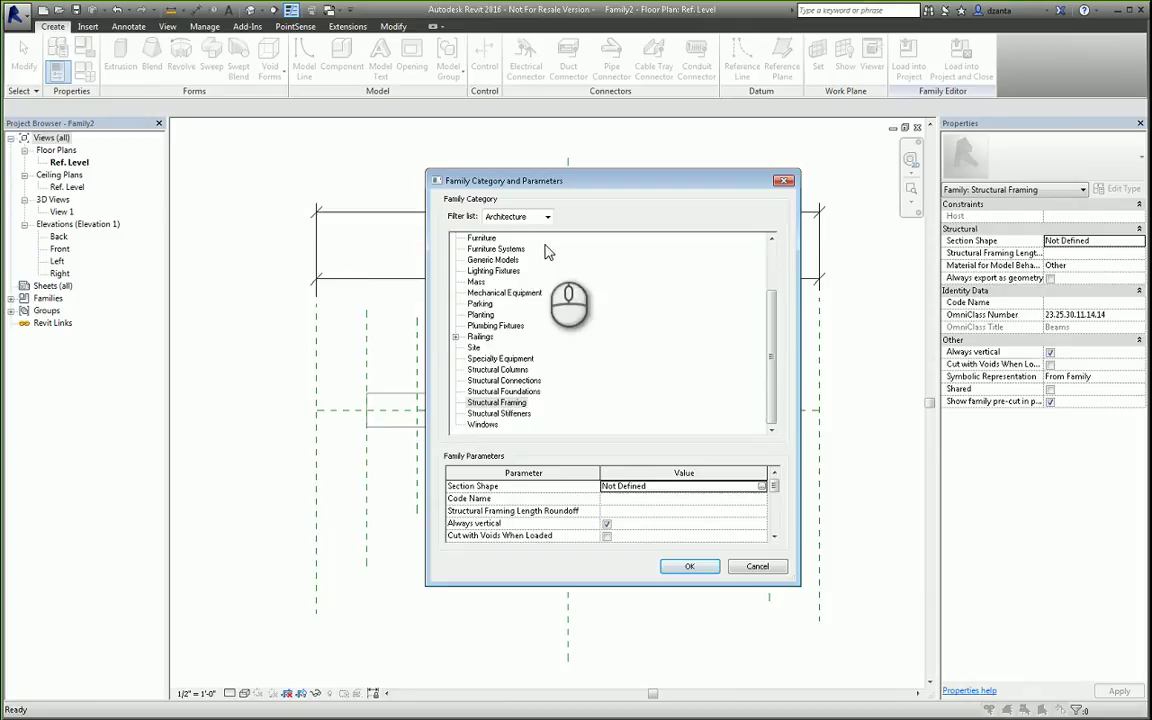
click(762, 486)
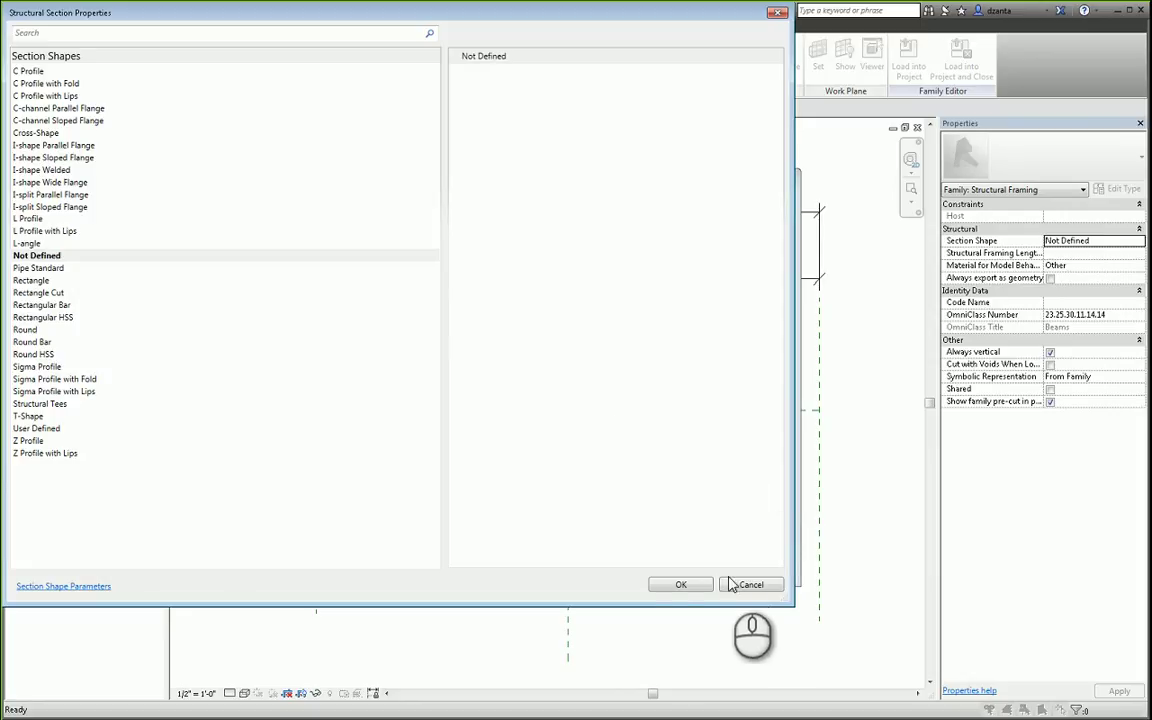
drag(794, 605, 852, 627)
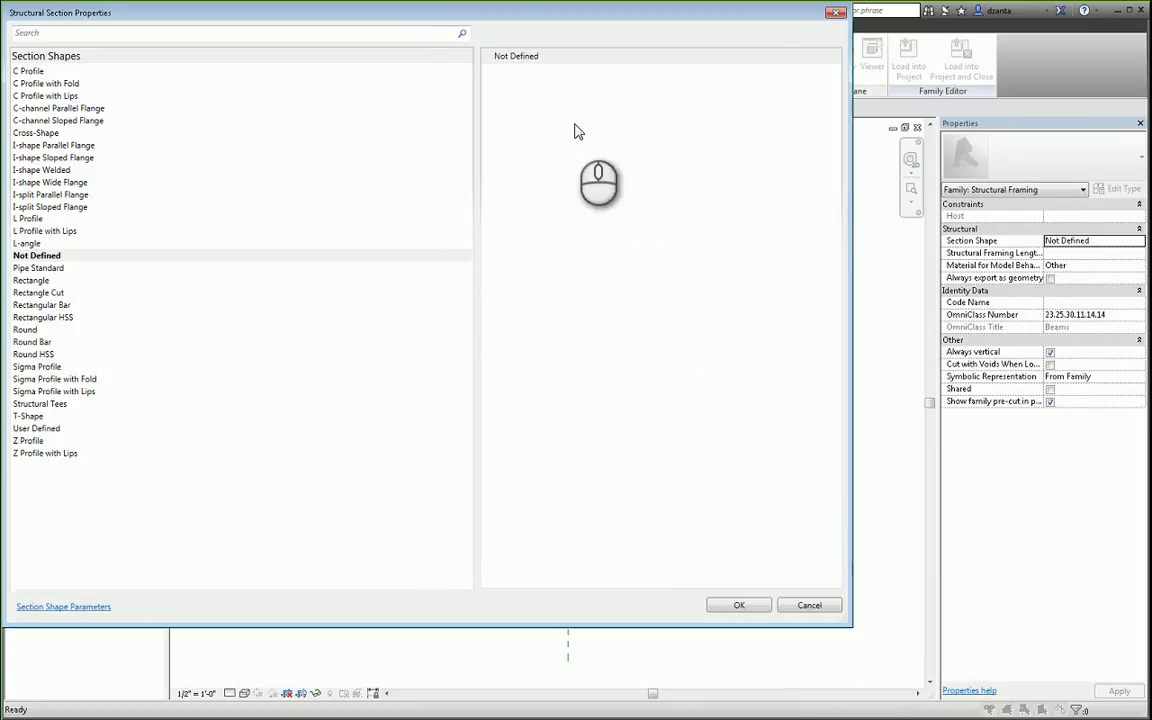
drag(480, 14, 590, 63)
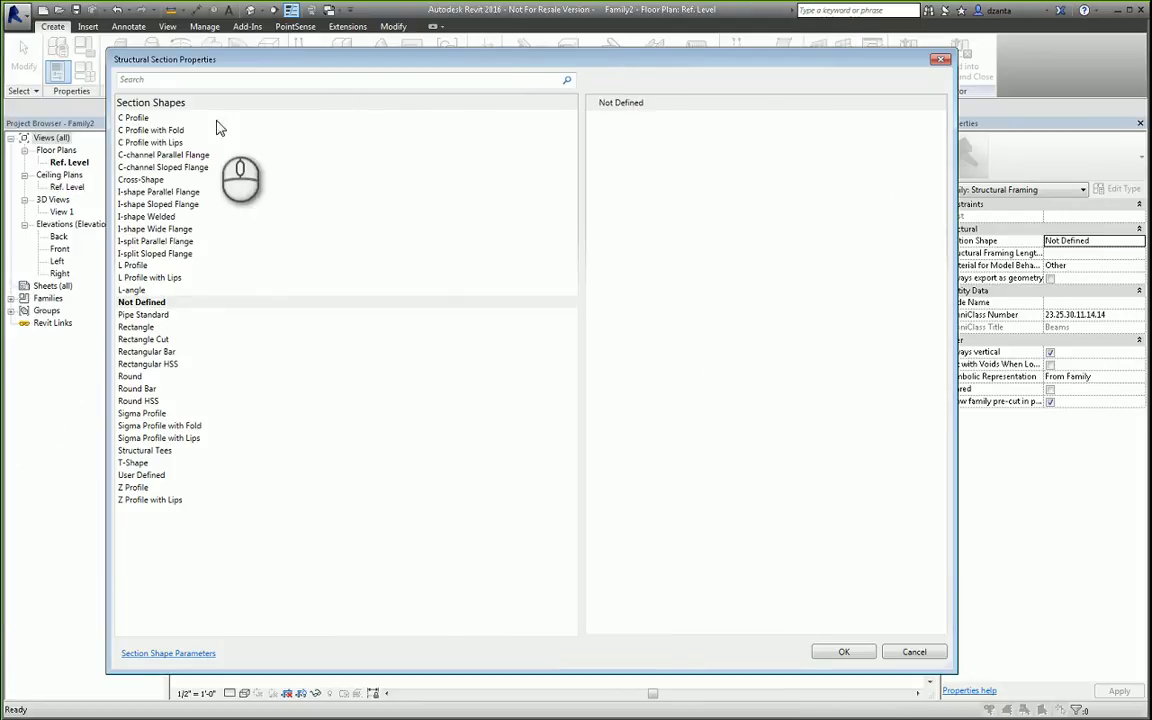
click(136, 118)
click(141, 131)
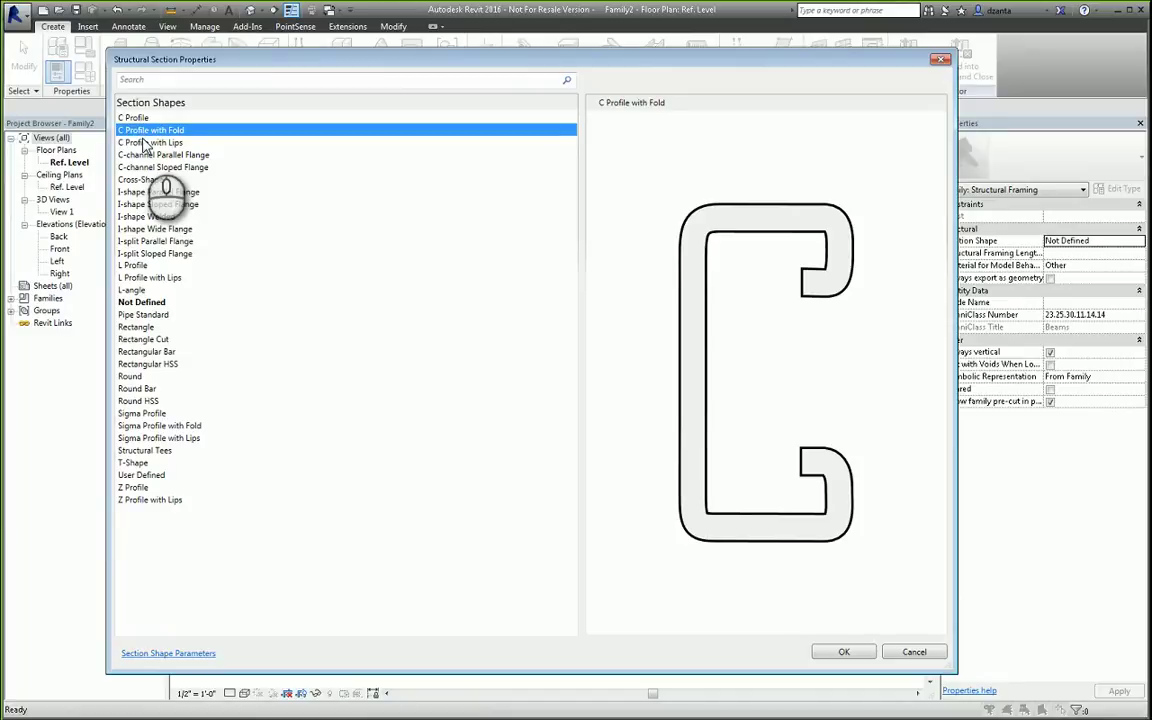
click(144, 143)
click(141, 155)
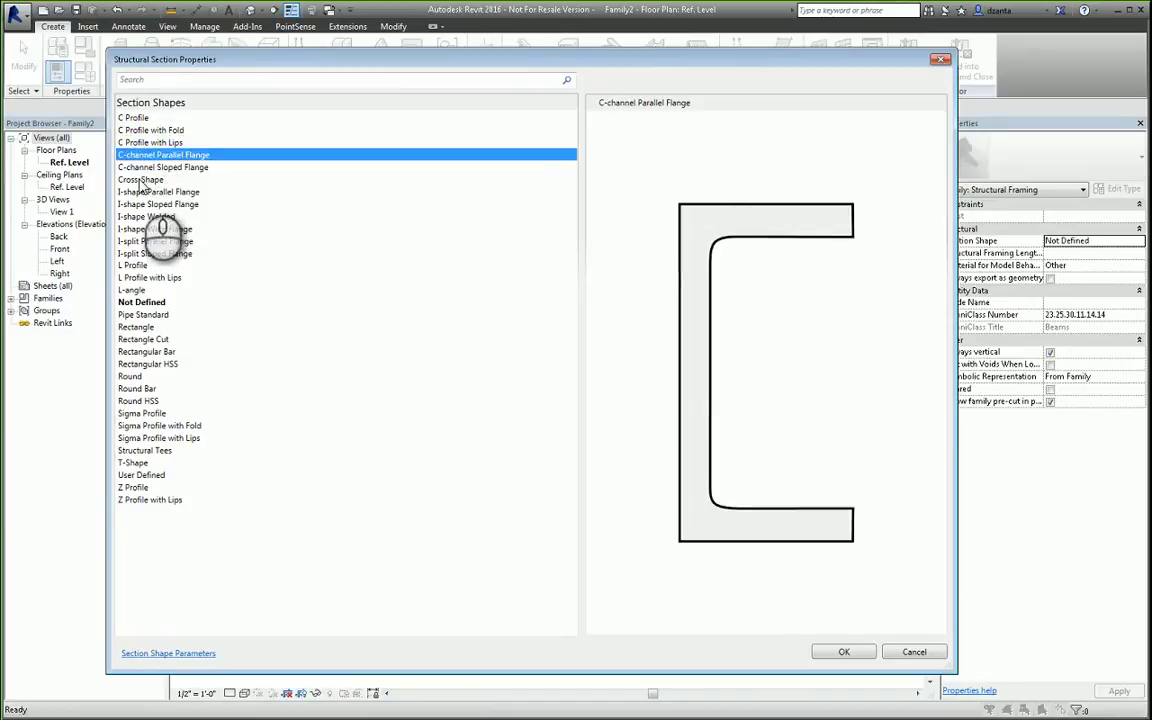
click(141, 180)
click(140, 192)
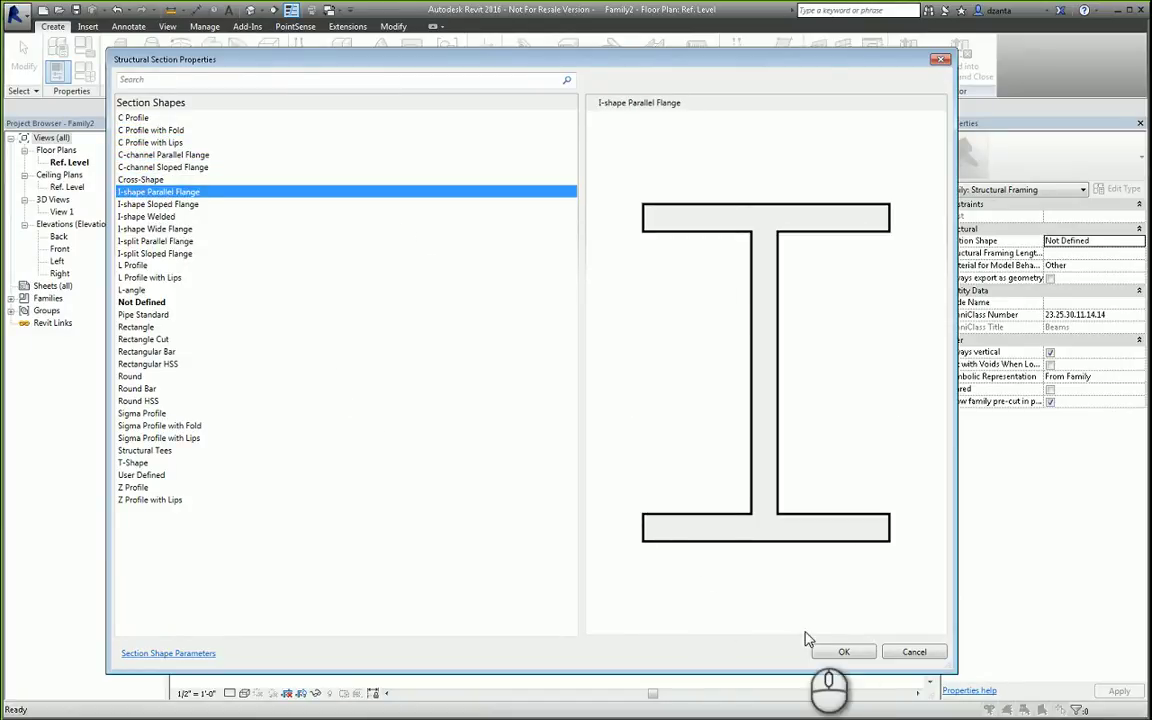
click(843, 653)
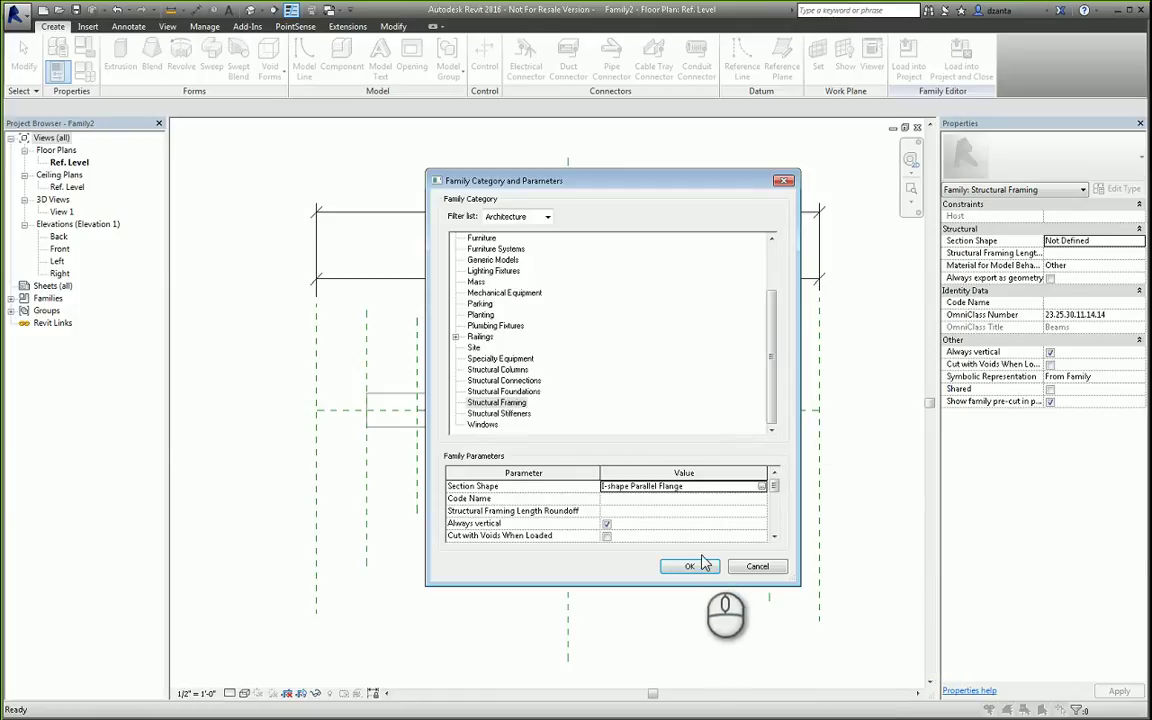
click(690, 567)
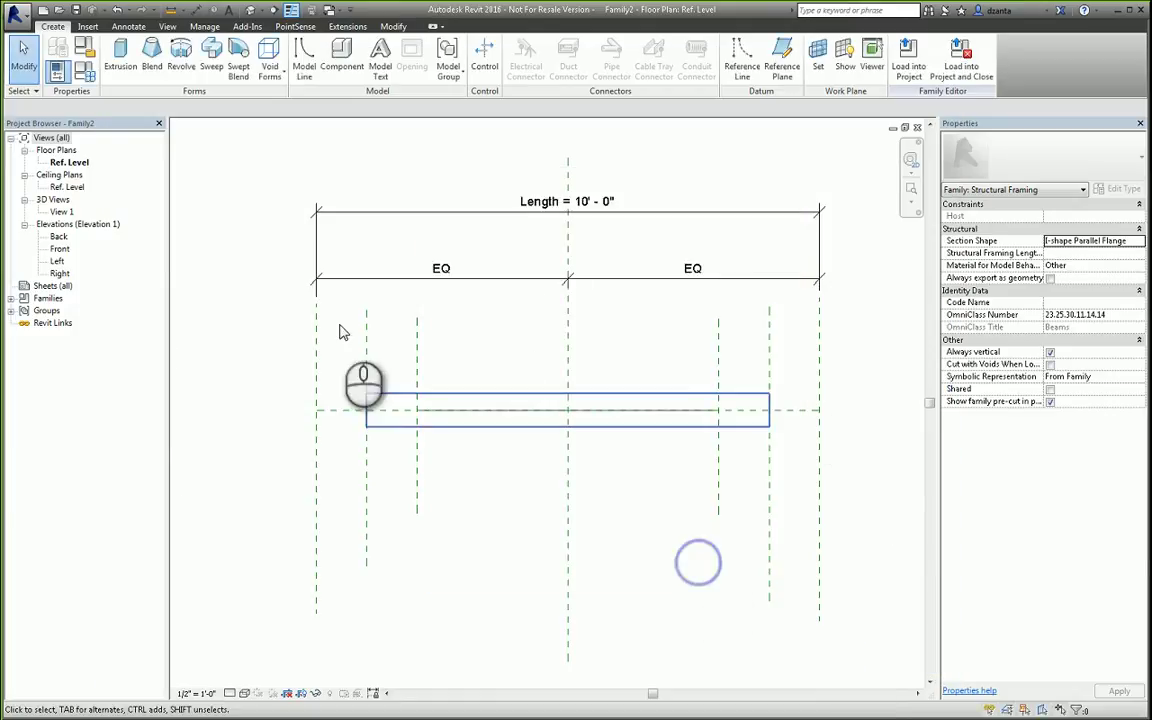
Step: Examine the family's dimension and structural analysis parameters, including the parameter properties of Elastic Modulus strong axis
click(85, 68)
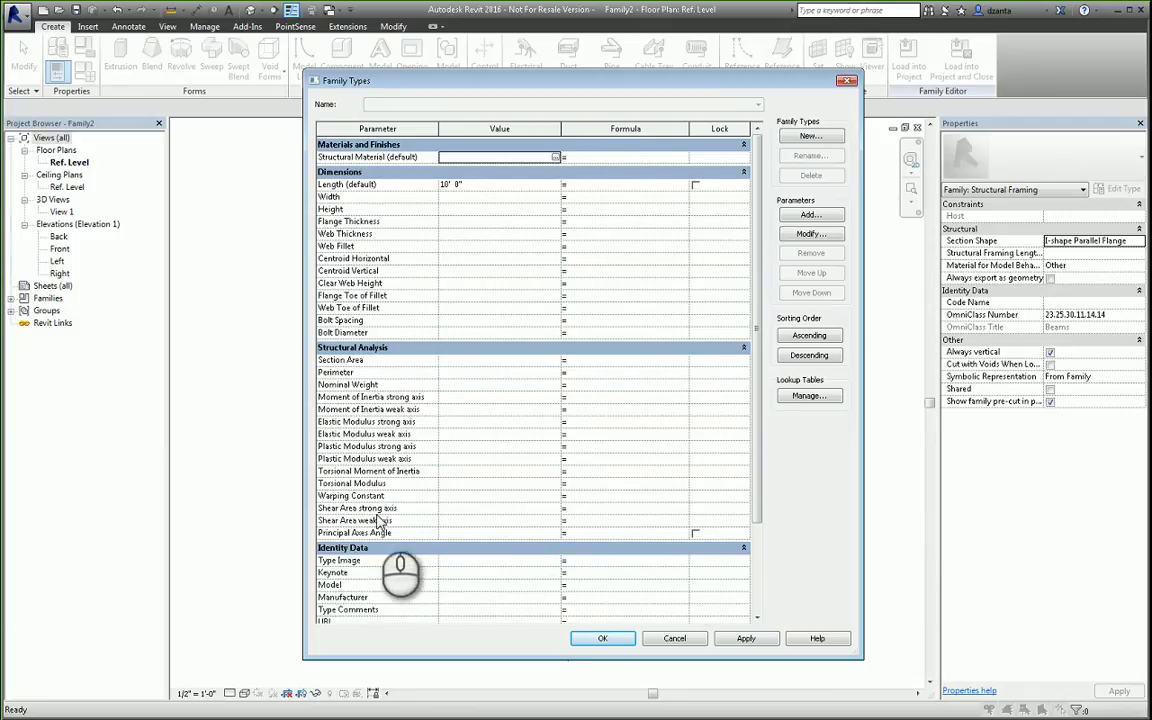
click(400, 422)
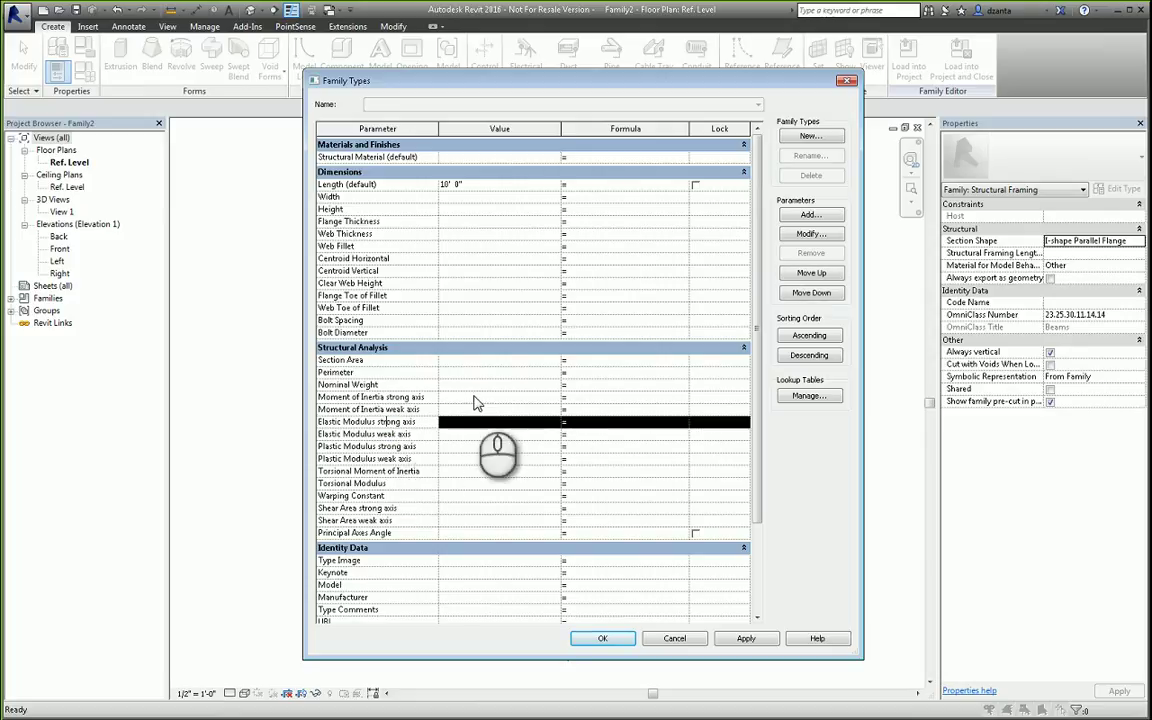
click(824, 235)
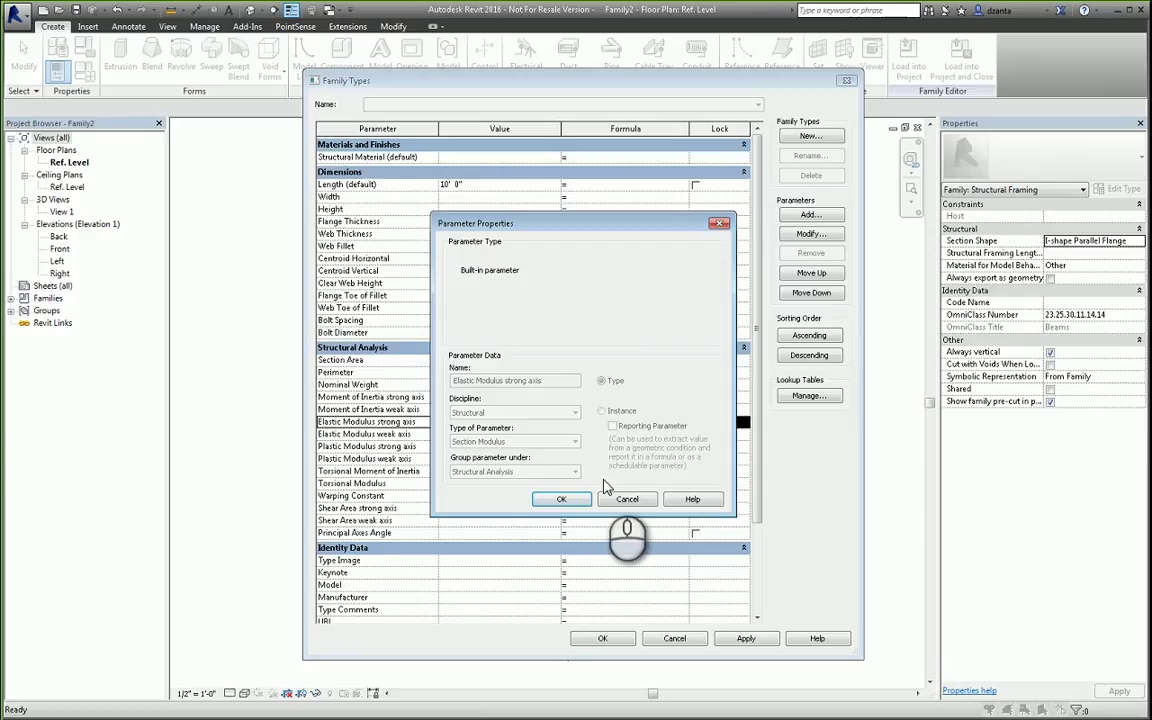
click(627, 499)
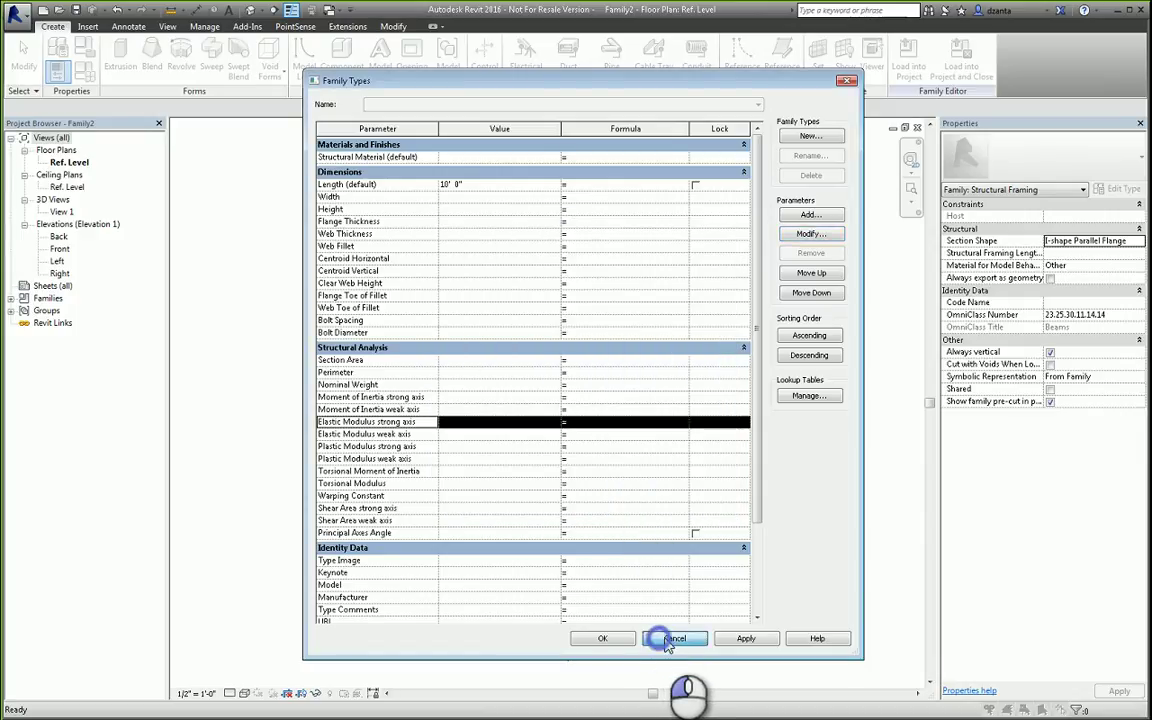
Step: Leave the family types unchanged and close the family without saving it
click(674, 638)
click(917, 127)
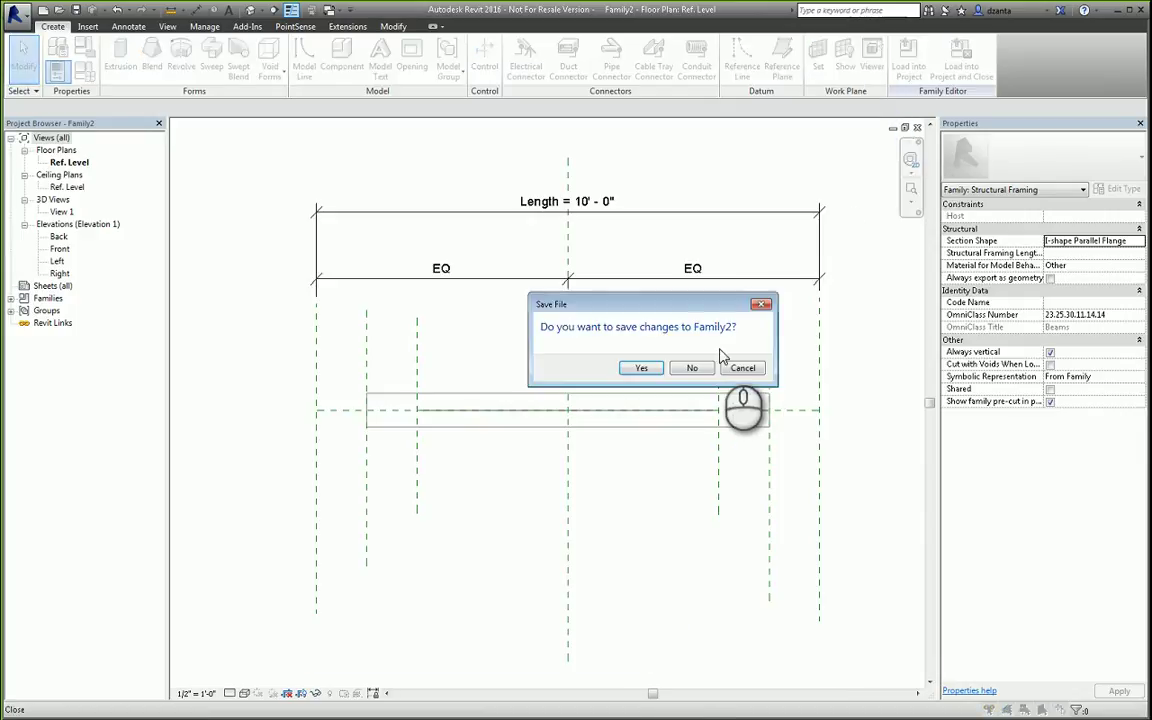
click(692, 368)
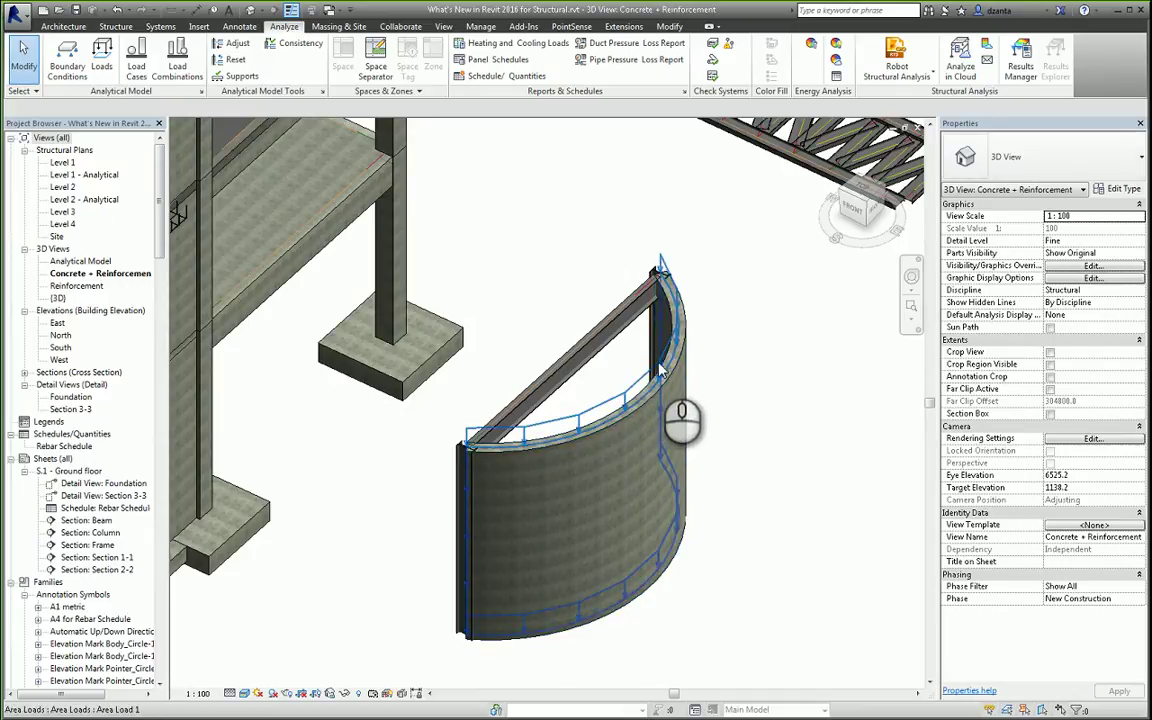
Step: Place another Howe Flat Truss with a span of about 5200 mm, in front of and parallel to the existing upright truss
middle_drag(700, 337, 656, 548)
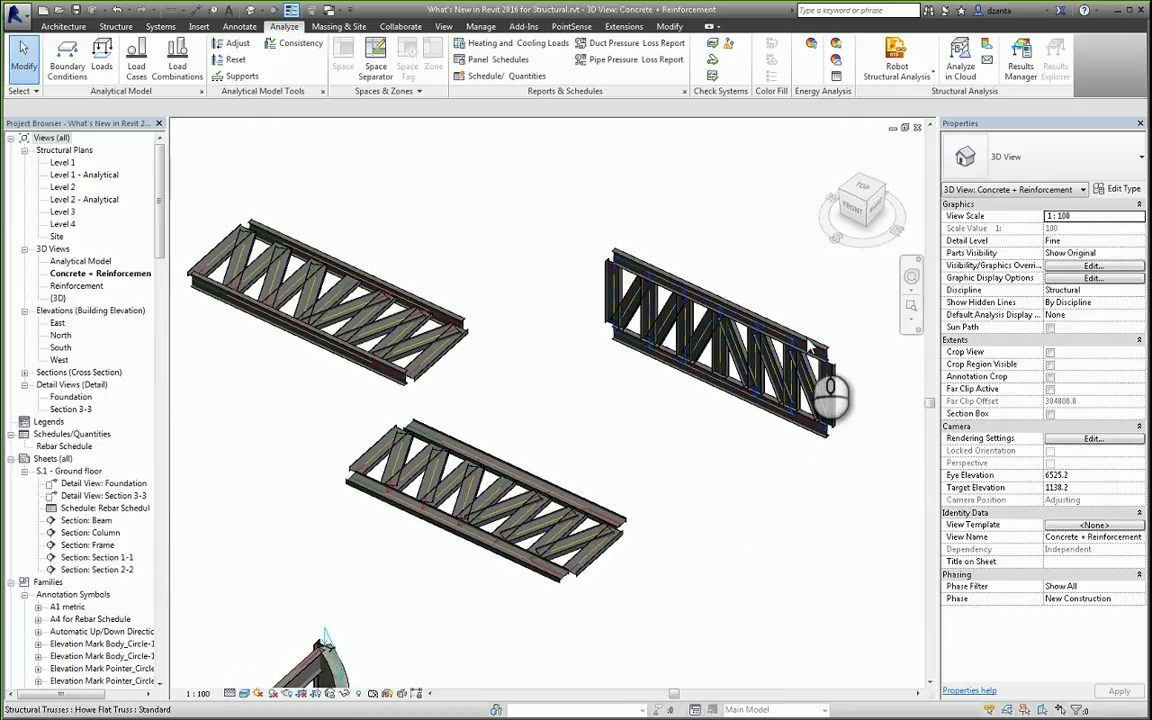
click(806, 340)
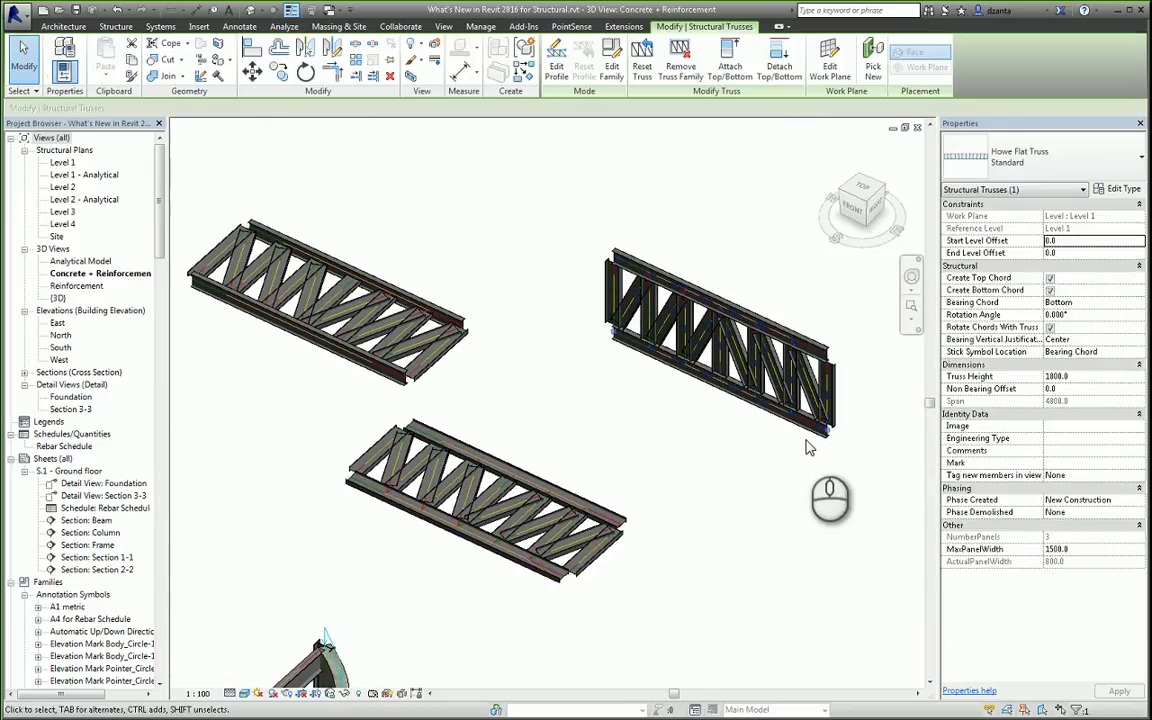
key(c)
key(s)
click(647, 413)
click(815, 520)
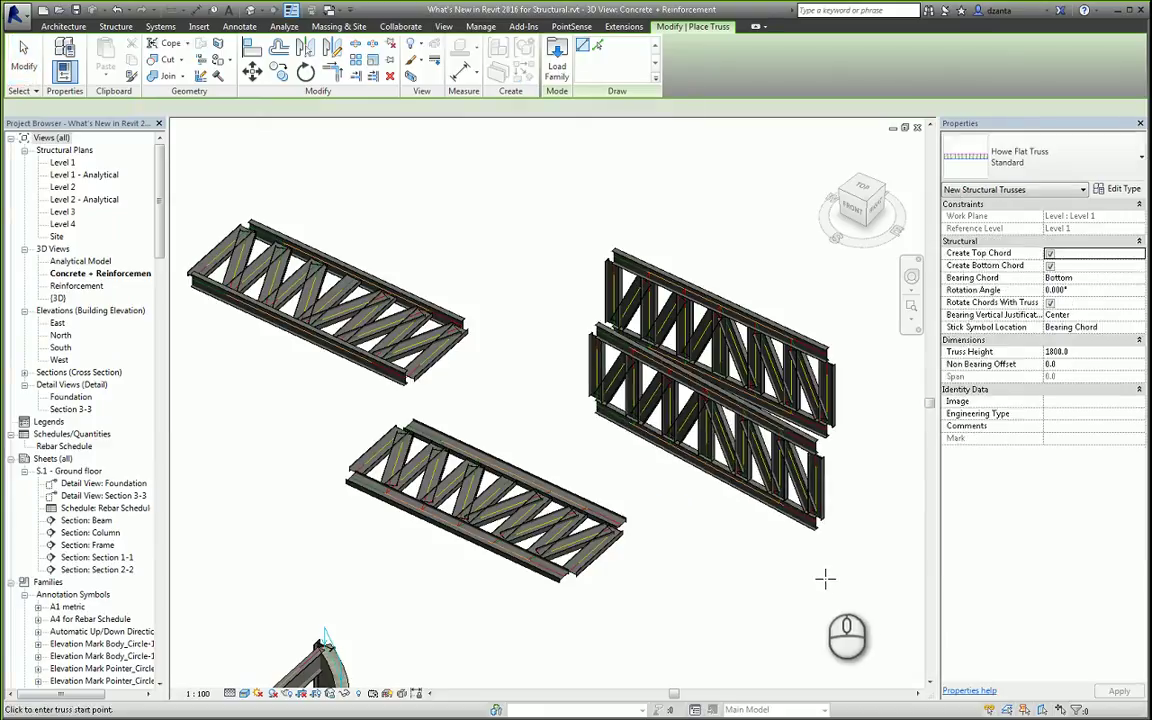
click(24, 55)
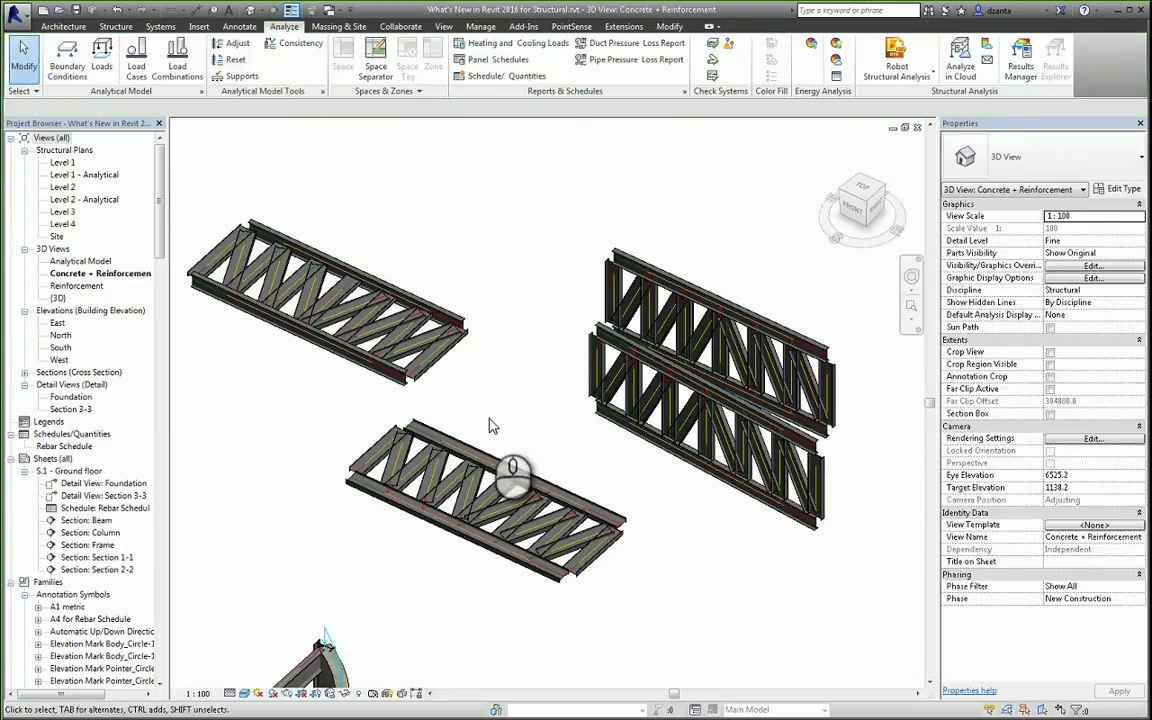
Step: Set the new upright truss's Rotation Angle to 90°, after checking the properties of the flat truss beside it
click(668, 450)
click(519, 483)
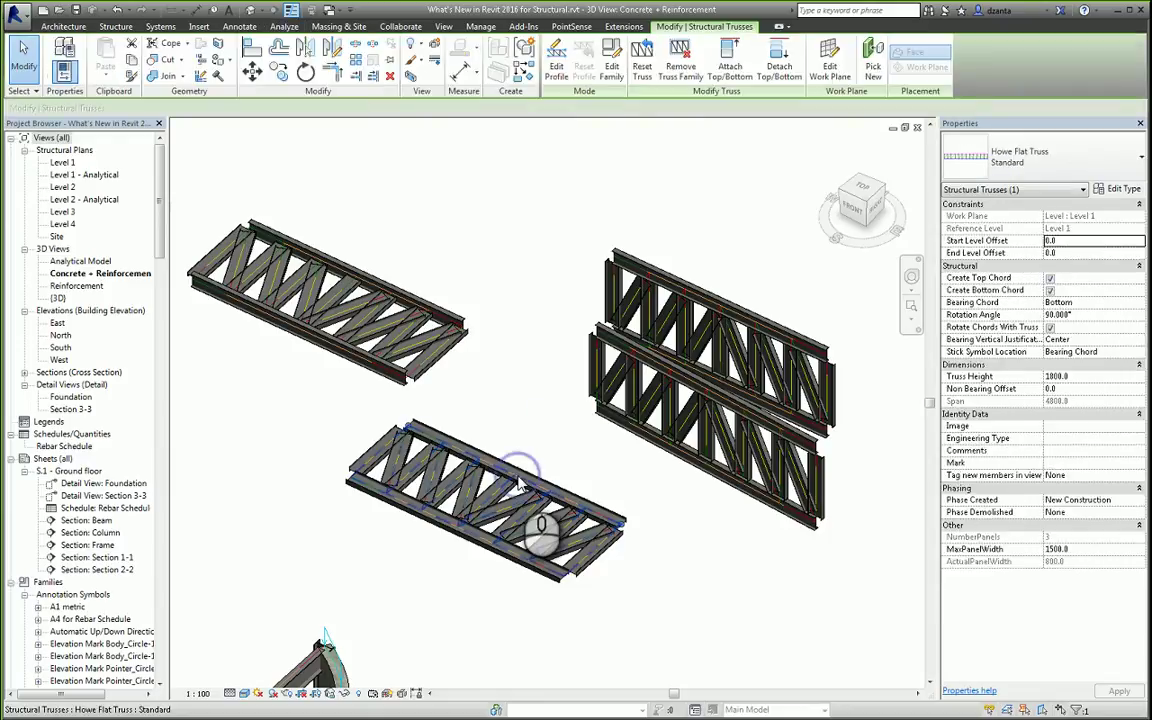
click(681, 501)
click(681, 437)
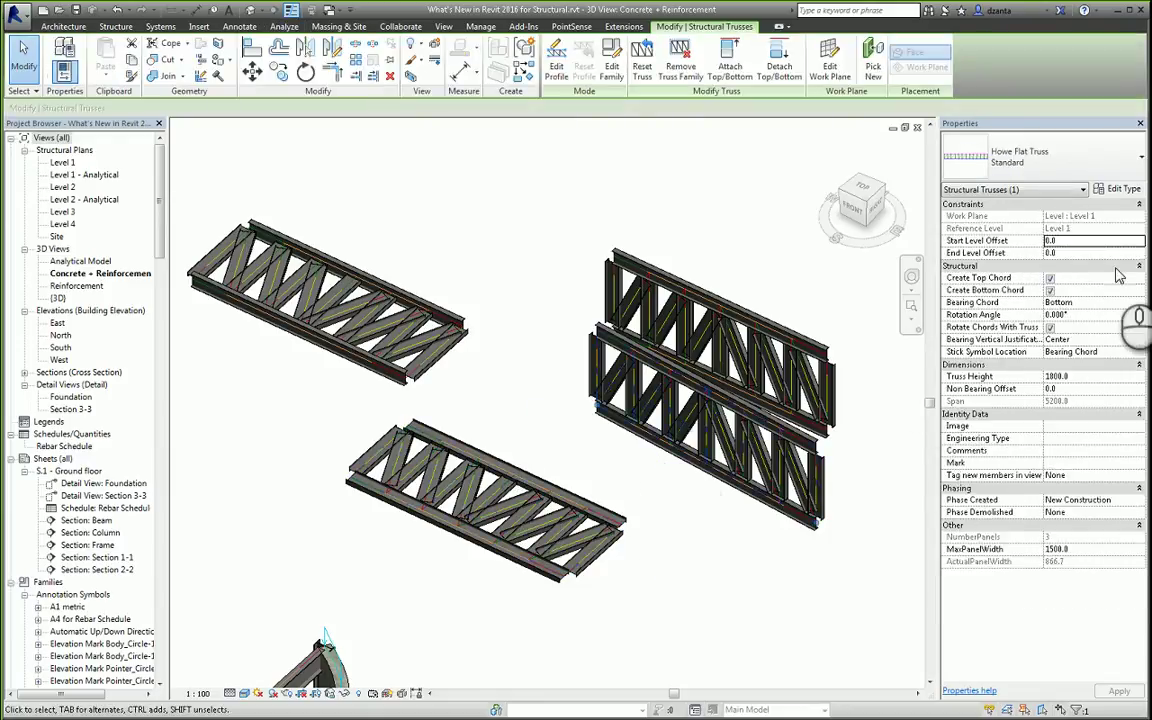
click(1100, 316)
text(90)
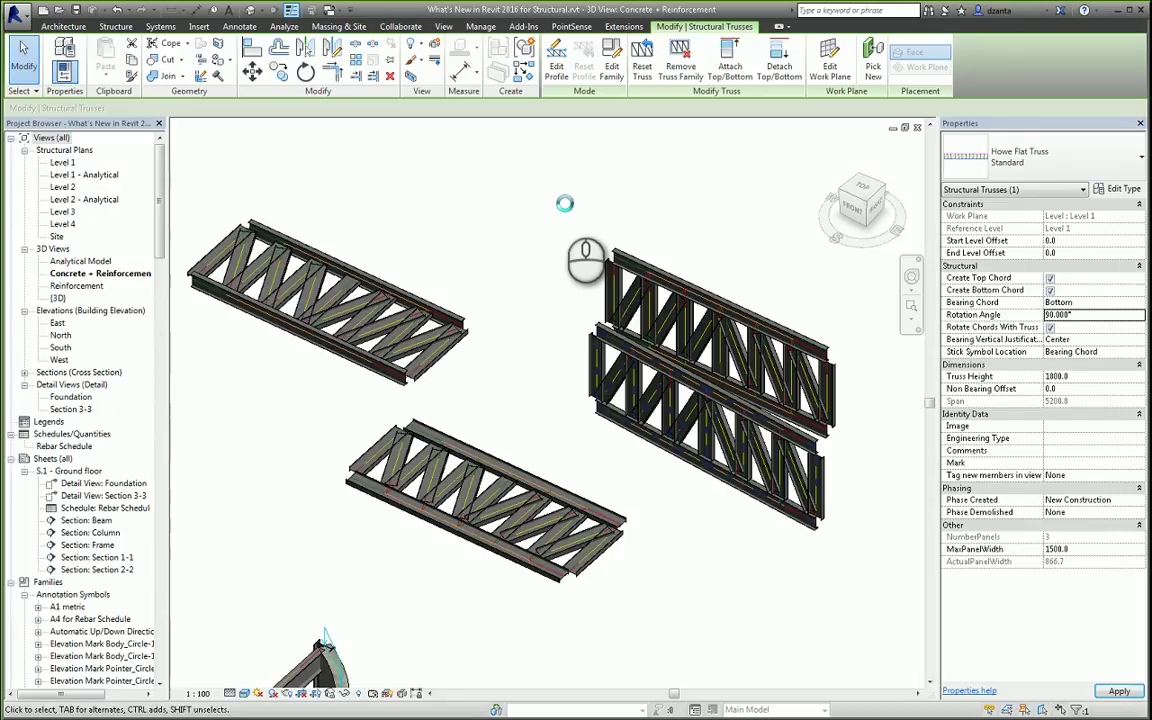
click(489, 321)
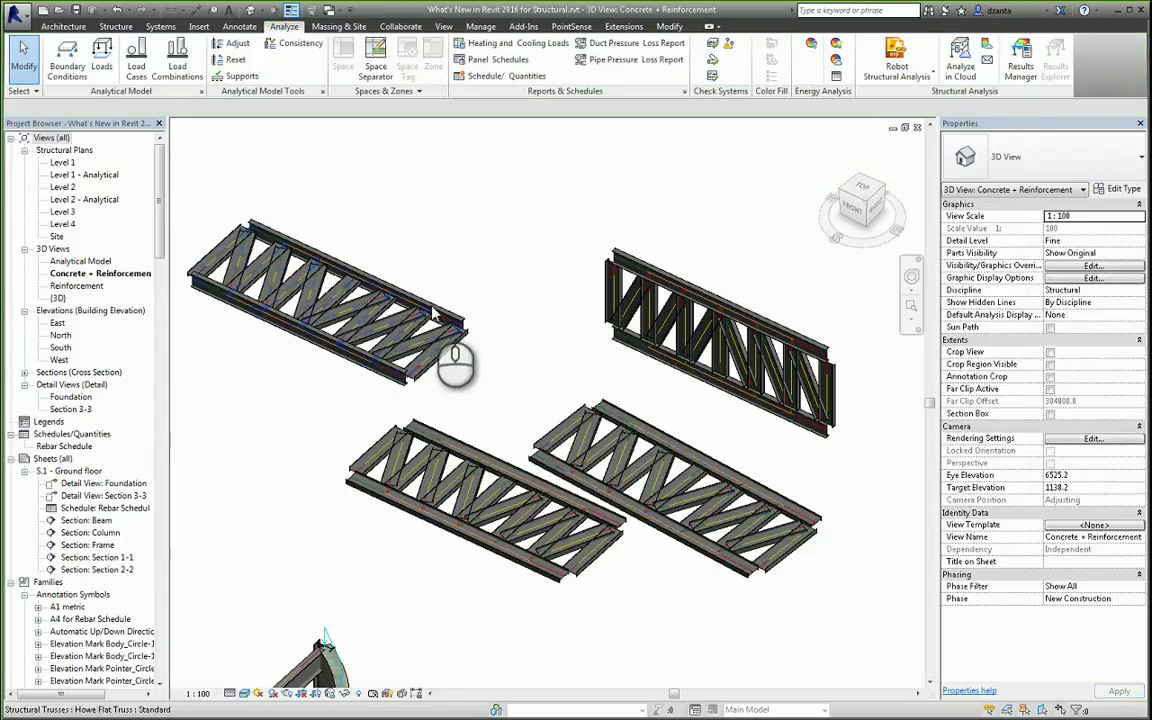
Step: Turn off Rotate Chords With Truss for the newly rotated truss
click(530, 420)
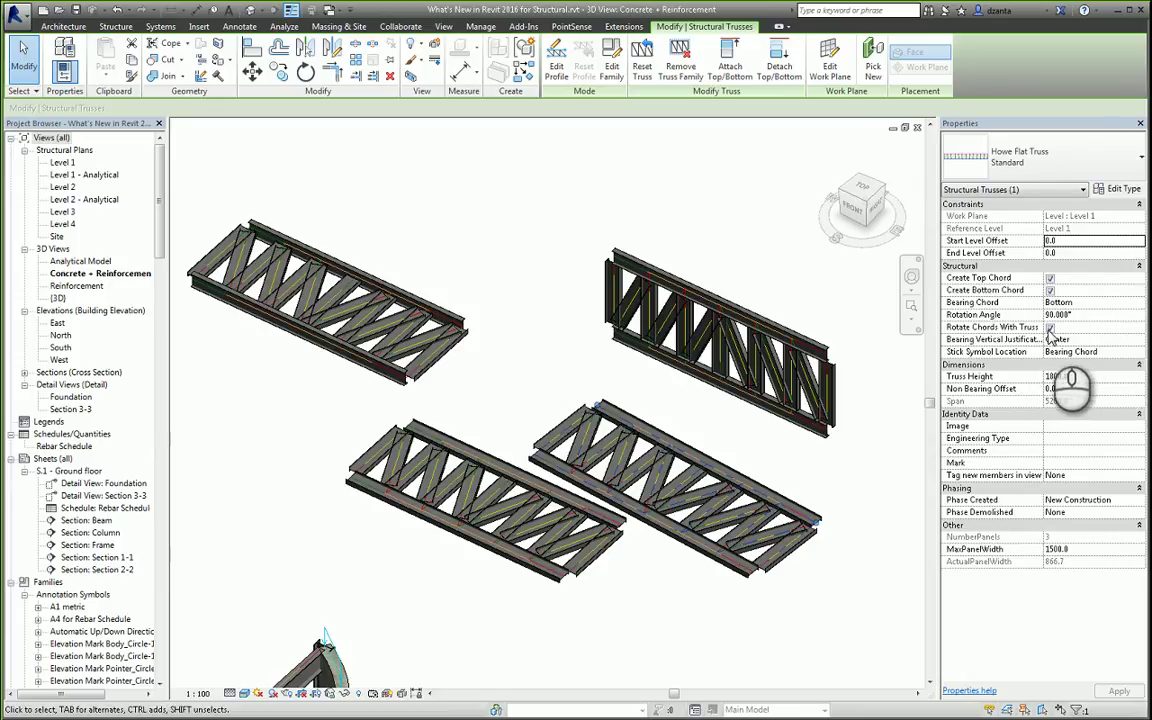
click(1050, 328)
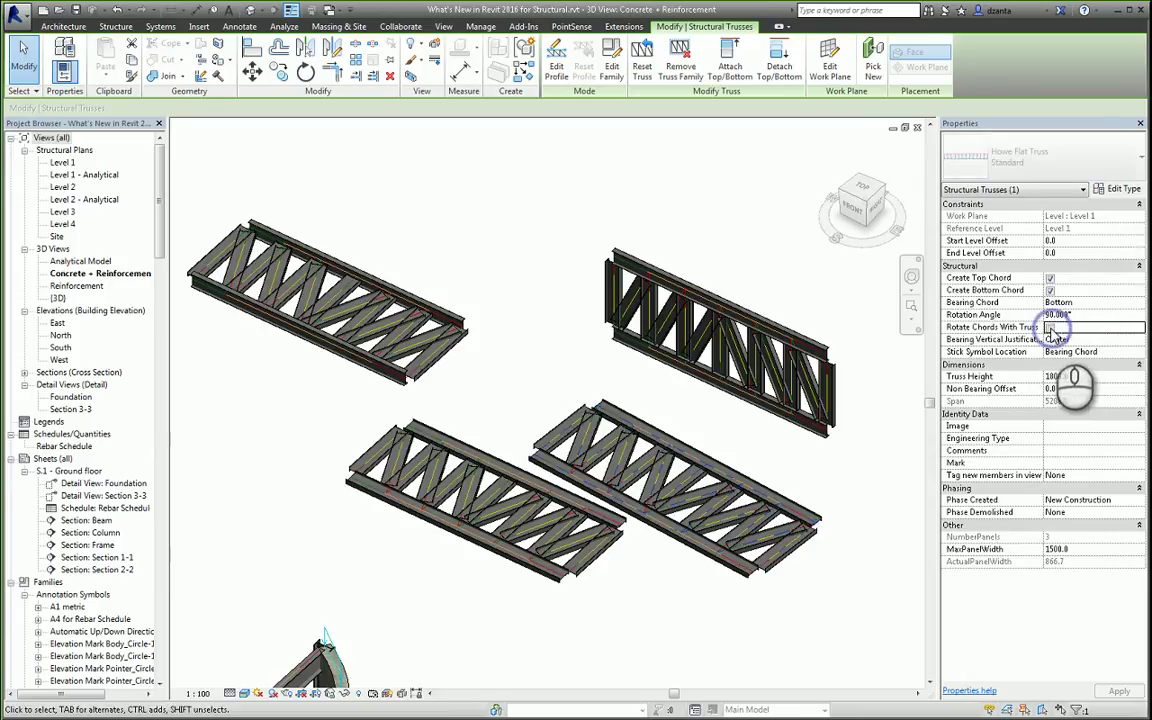
click(707, 230)
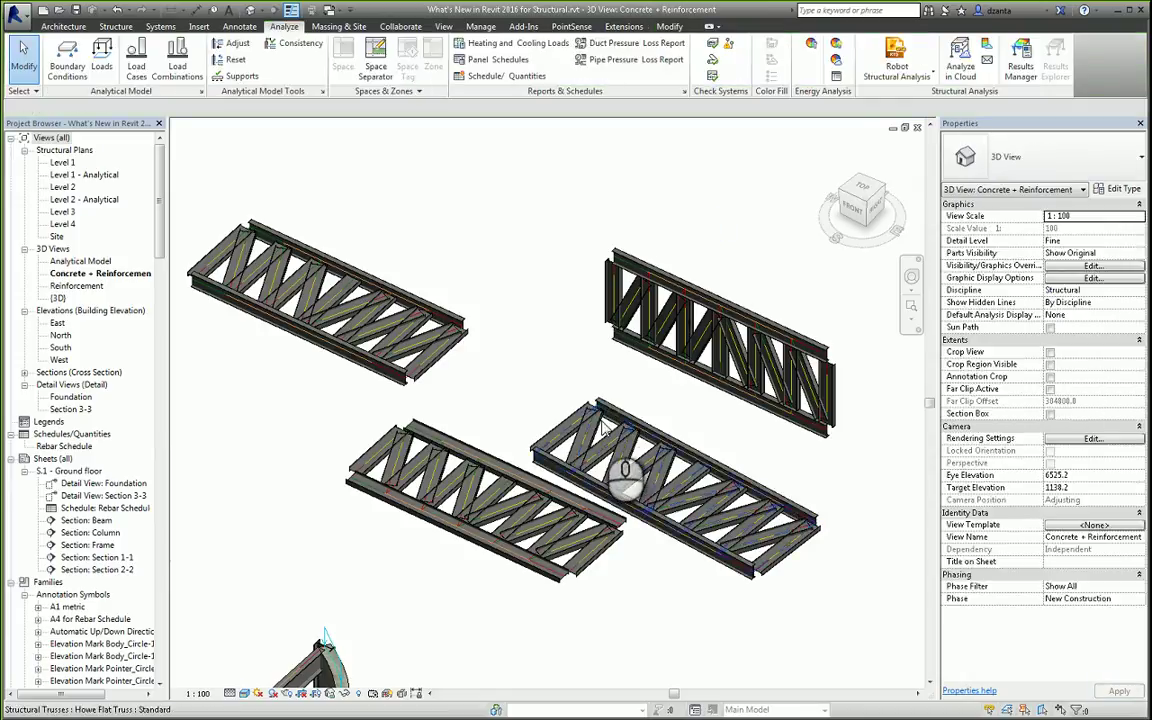